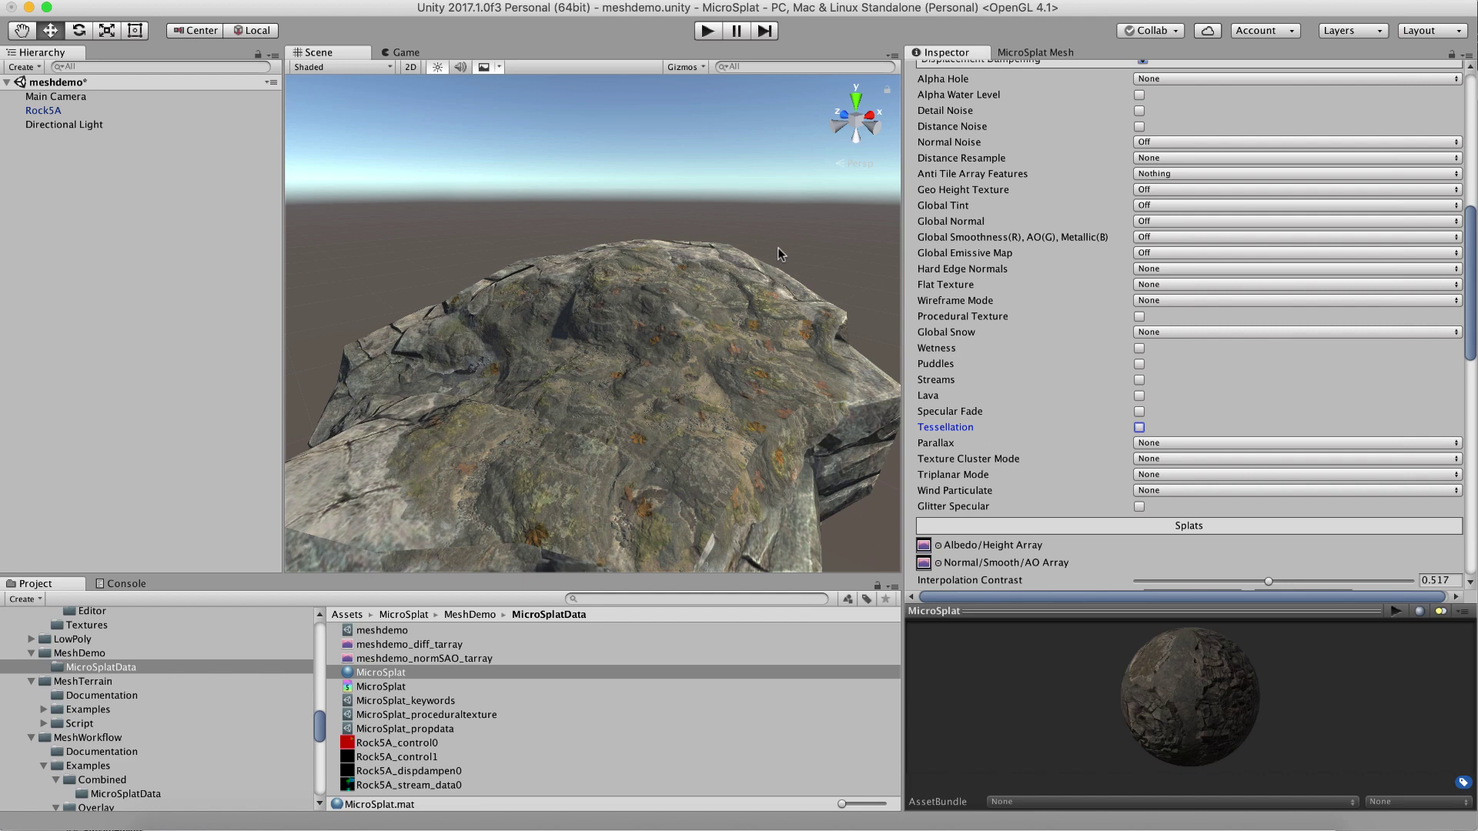
Step: Enable Tessellation and disable Displacement Dampening on the rock's MicroSplat material, then orbit to inspect
{"action": "left_click_drag", "start_coordinate": [710, 260], "coordinate": [501, 345], "text": "alt"}
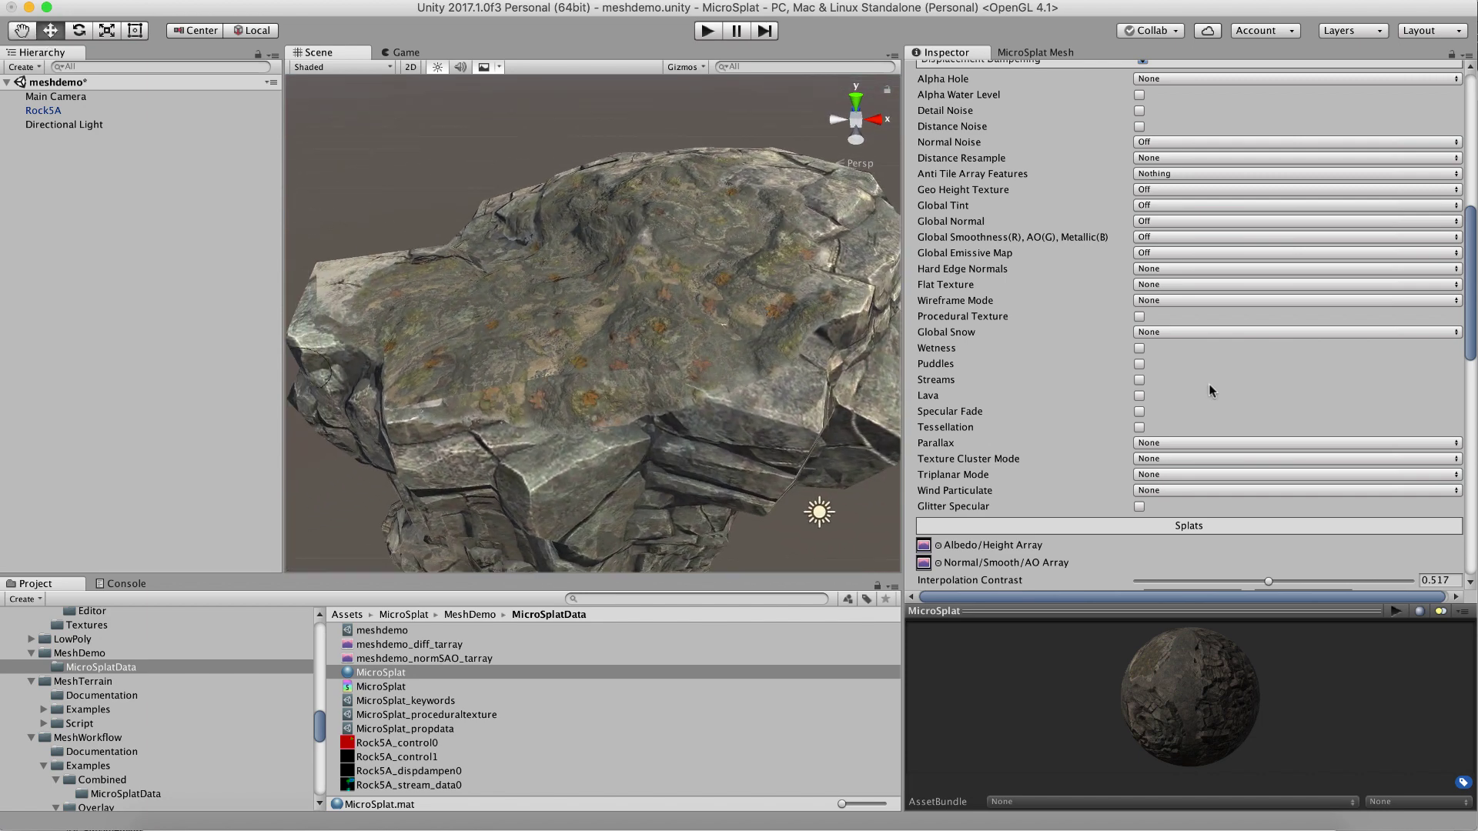
{"action": "left_click", "coordinate": [1139, 427]}
{"action": "scroll", "coordinate": [1088, 269], "scroll_direction": "up", "scroll_amount": 10}
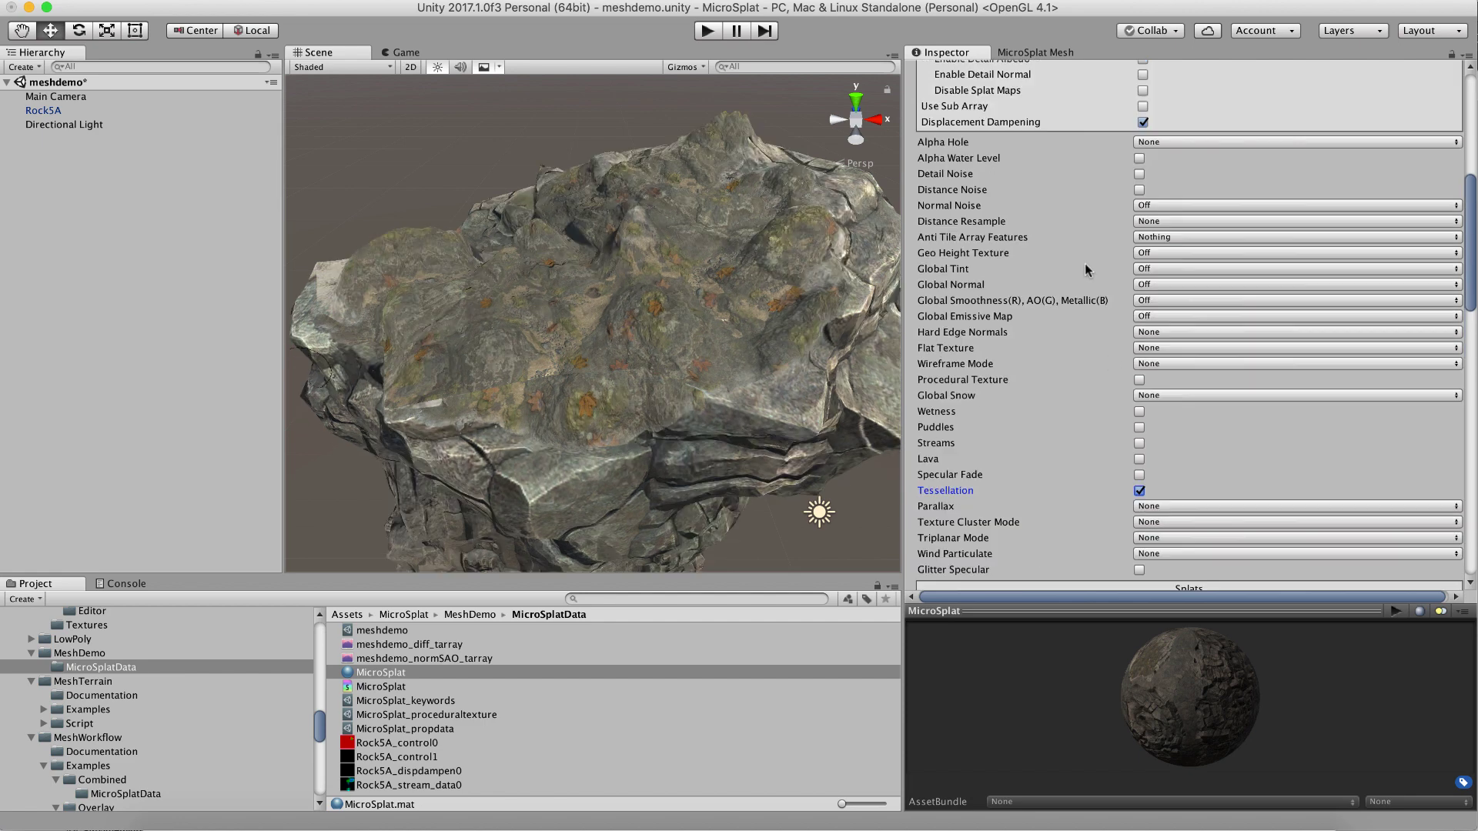
{"action": "left_click", "coordinate": [1143, 323]}
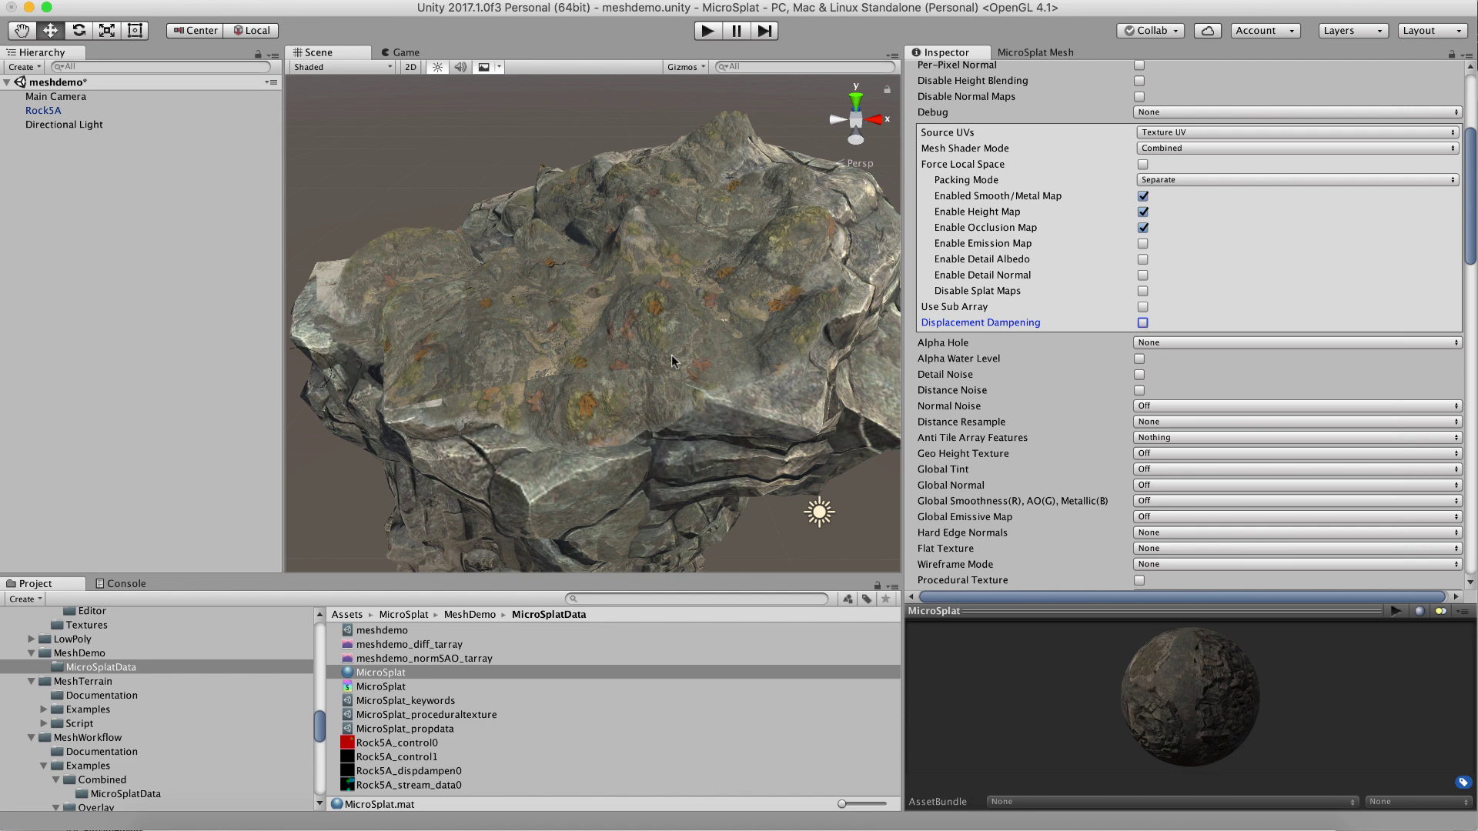
{"action": "left_click_drag", "start_coordinate": [672, 354], "coordinate": [572, 348], "text": "alt"}
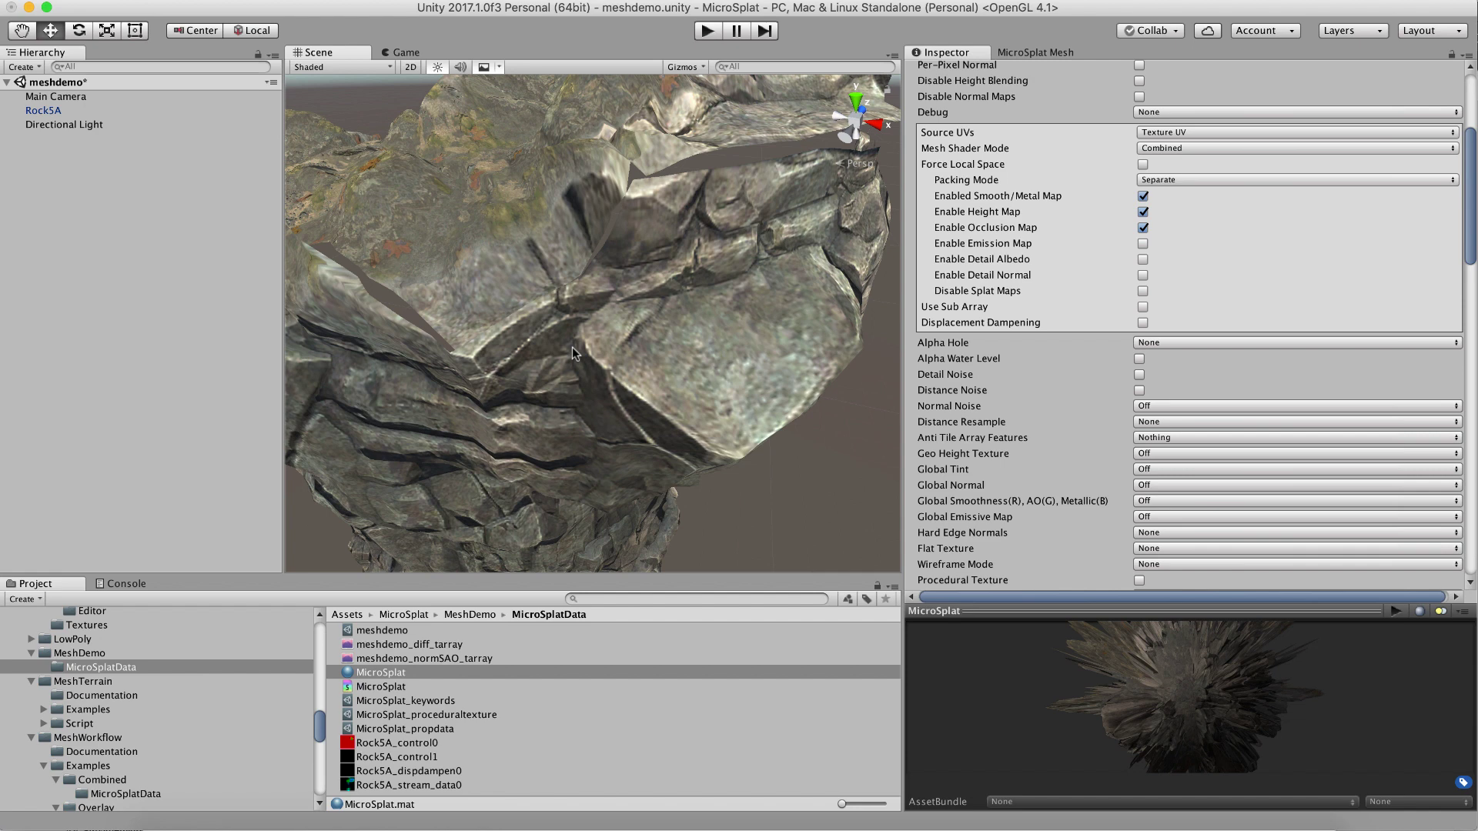
Step: Re-enable Displacement Dampening, then clear Rock5A's painted dampening in the mesh painter's Displacement mode
{"action": "left_click", "coordinate": [1143, 324]}
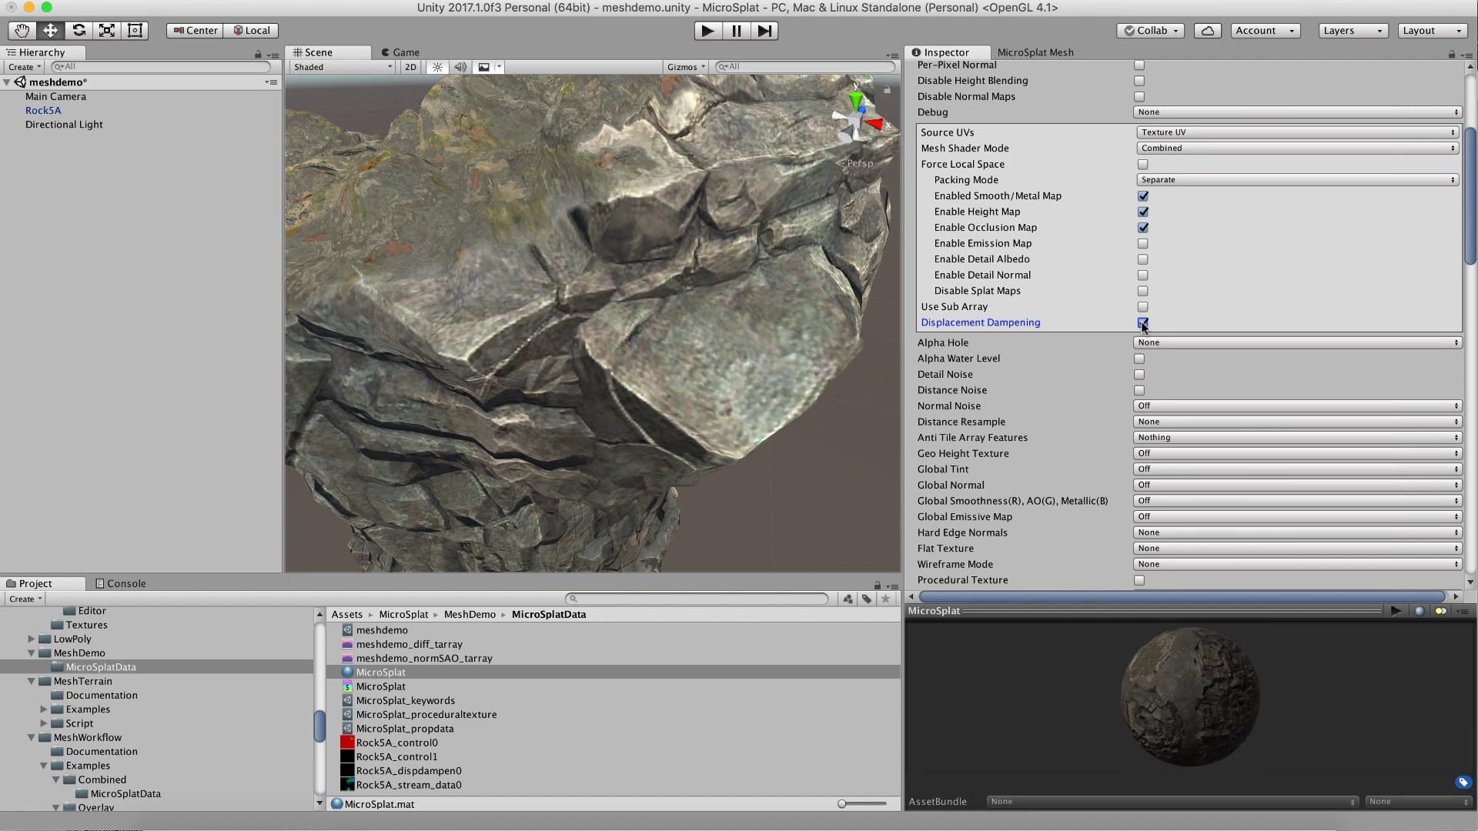
{"action": "left_click", "coordinate": [1010, 52]}
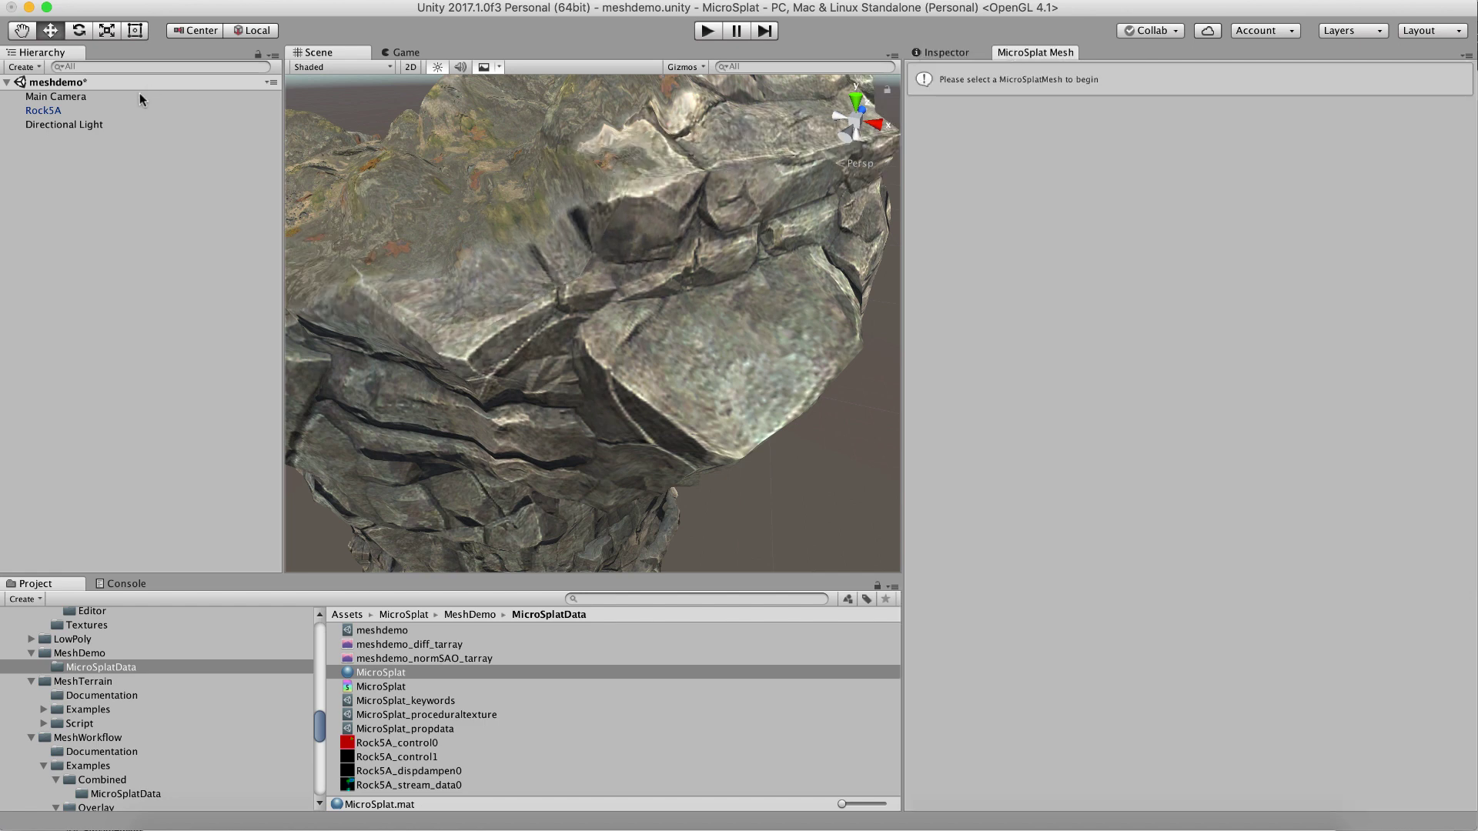
{"action": "left_click", "coordinate": [54, 113]}
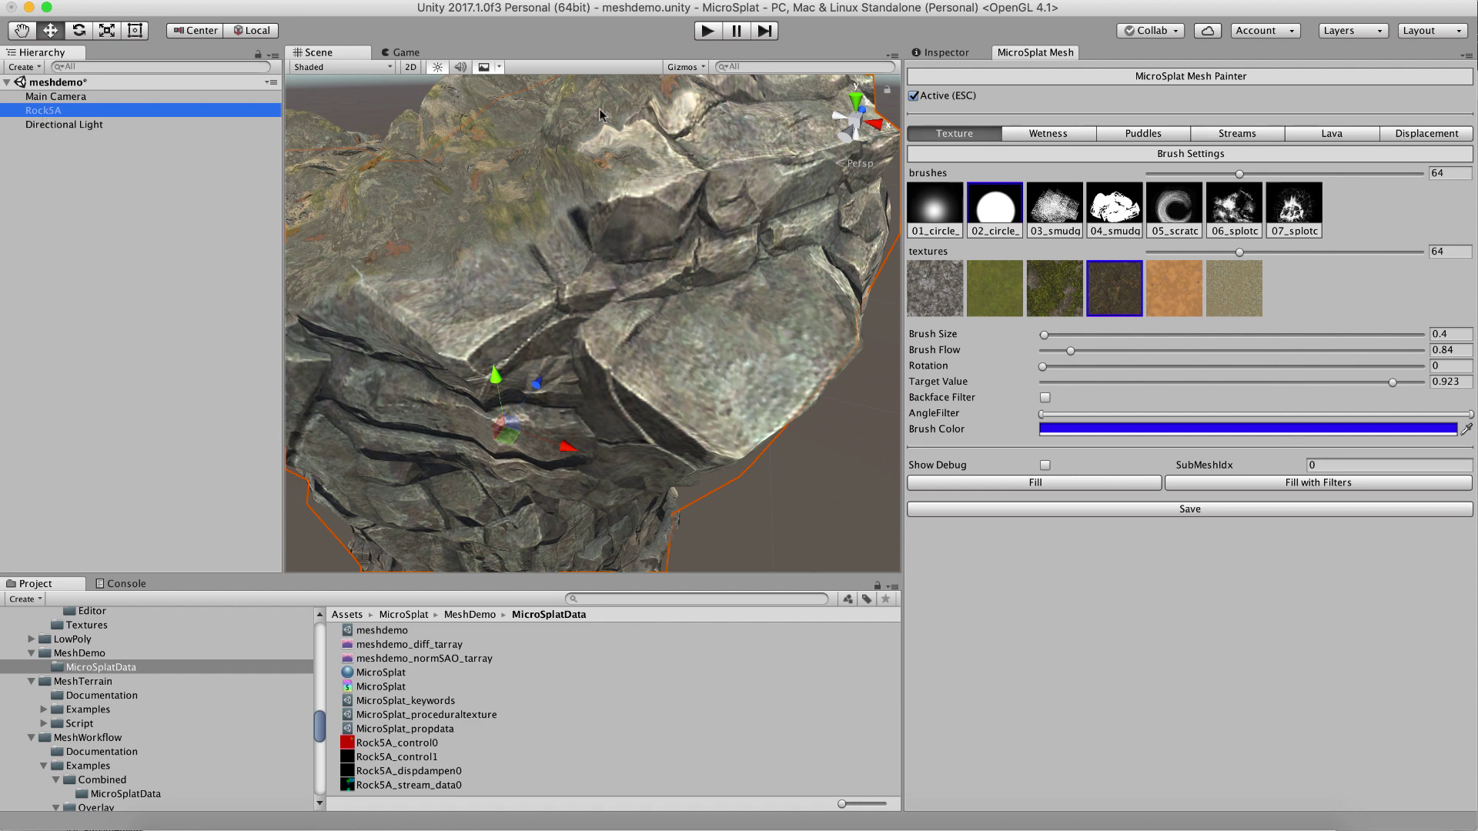
{"action": "left_click", "coordinate": [1416, 134]}
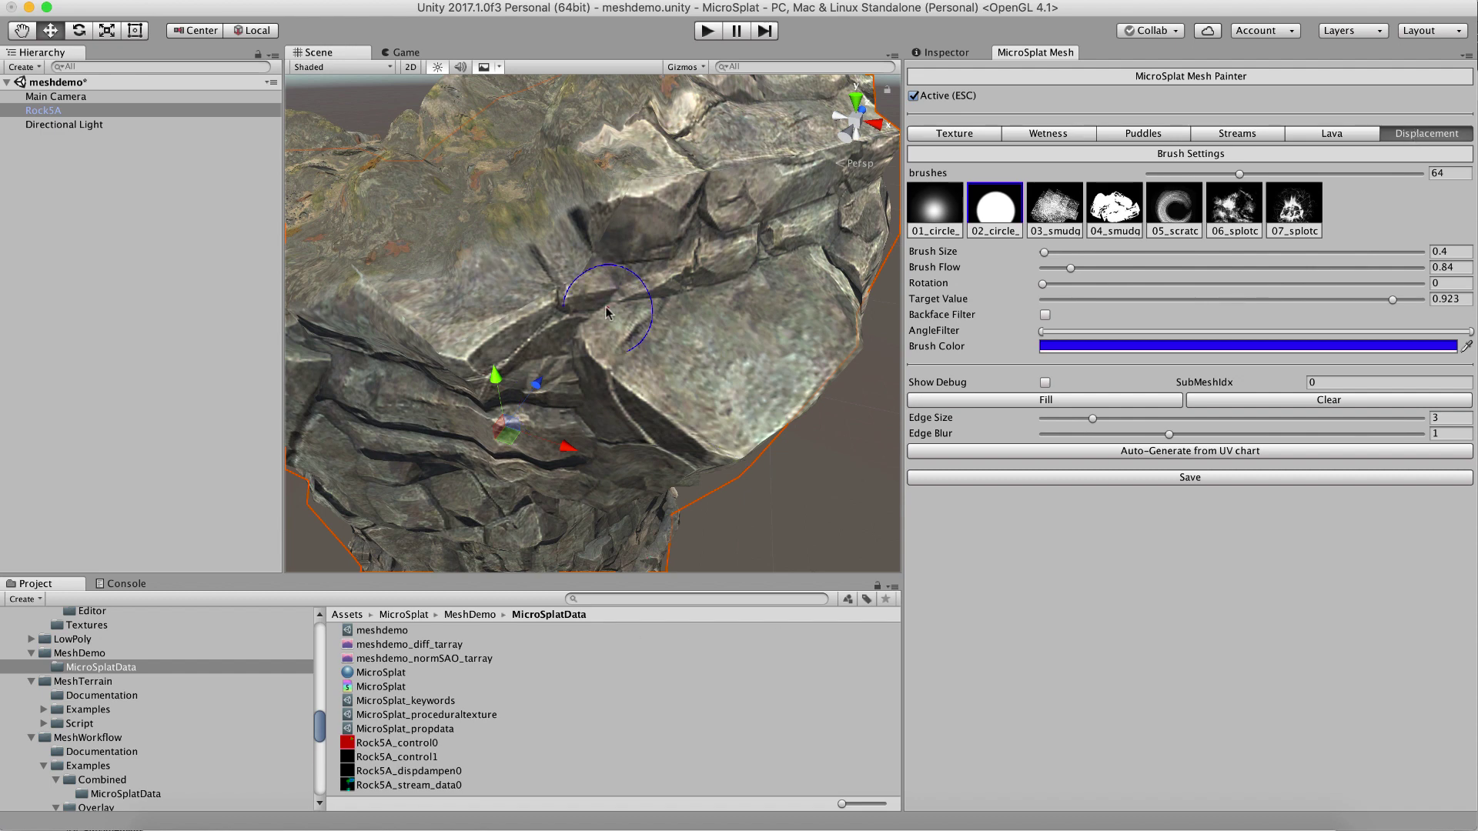
{"action": "left_click", "coordinate": [1306, 402]}
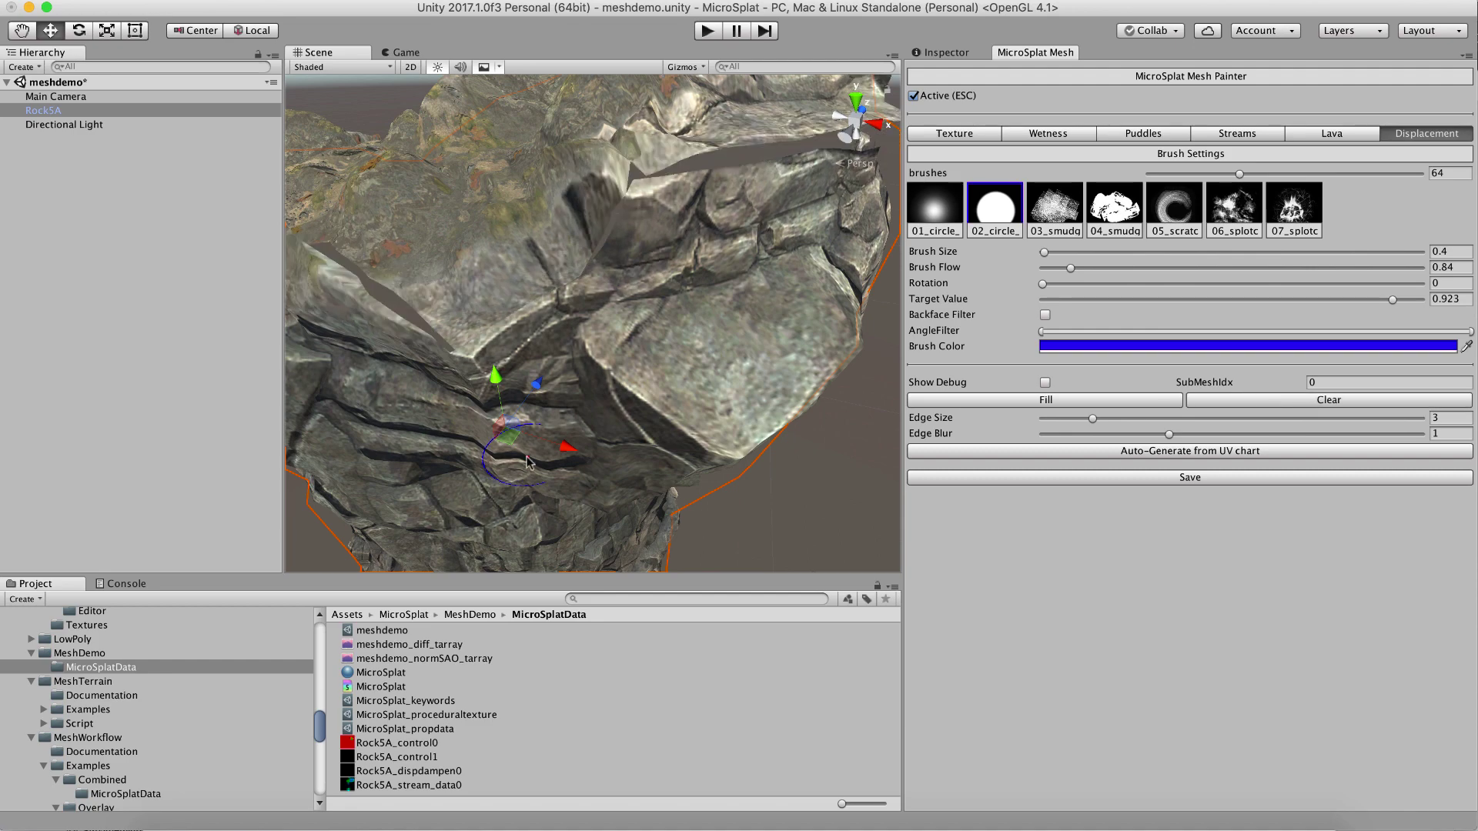
{"action": "mouse_move", "coordinate": [677, 363]}
{"action": "left_mouse_down", "text": "alt"}
{"action": "mouse_move", "coordinate": [572, 357]}
{"action": "mouse_move", "coordinate": [604, 382]}
{"action": "mouse_move", "coordinate": [620, 324]}
{"action": "mouse_move", "coordinate": [614, 338]}
{"action": "mouse_move", "coordinate": [663, 385]}
{"action": "mouse_move", "coordinate": [703, 348]}
{"action": "mouse_move", "coordinate": [594, 358]}
{"action": "mouse_move", "coordinate": [586, 338]}
{"action": "left_mouse_up", "text": "alt"}
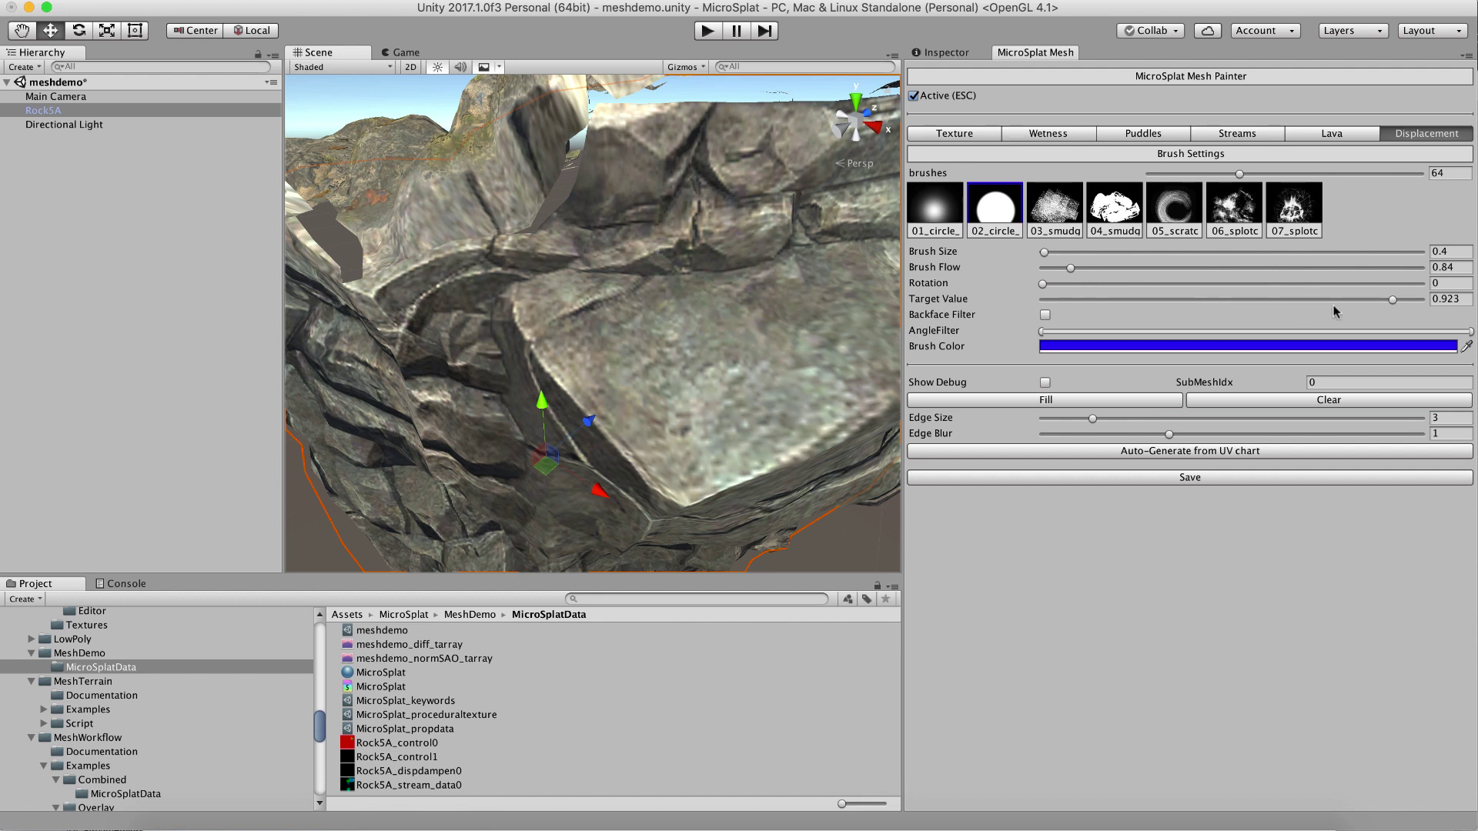
Step: Raise the dampening brush target value to 1 and paint over the rock's upper surface
{"action": "left_click_drag", "start_coordinate": [1392, 300], "coordinate": [1447, 303]}
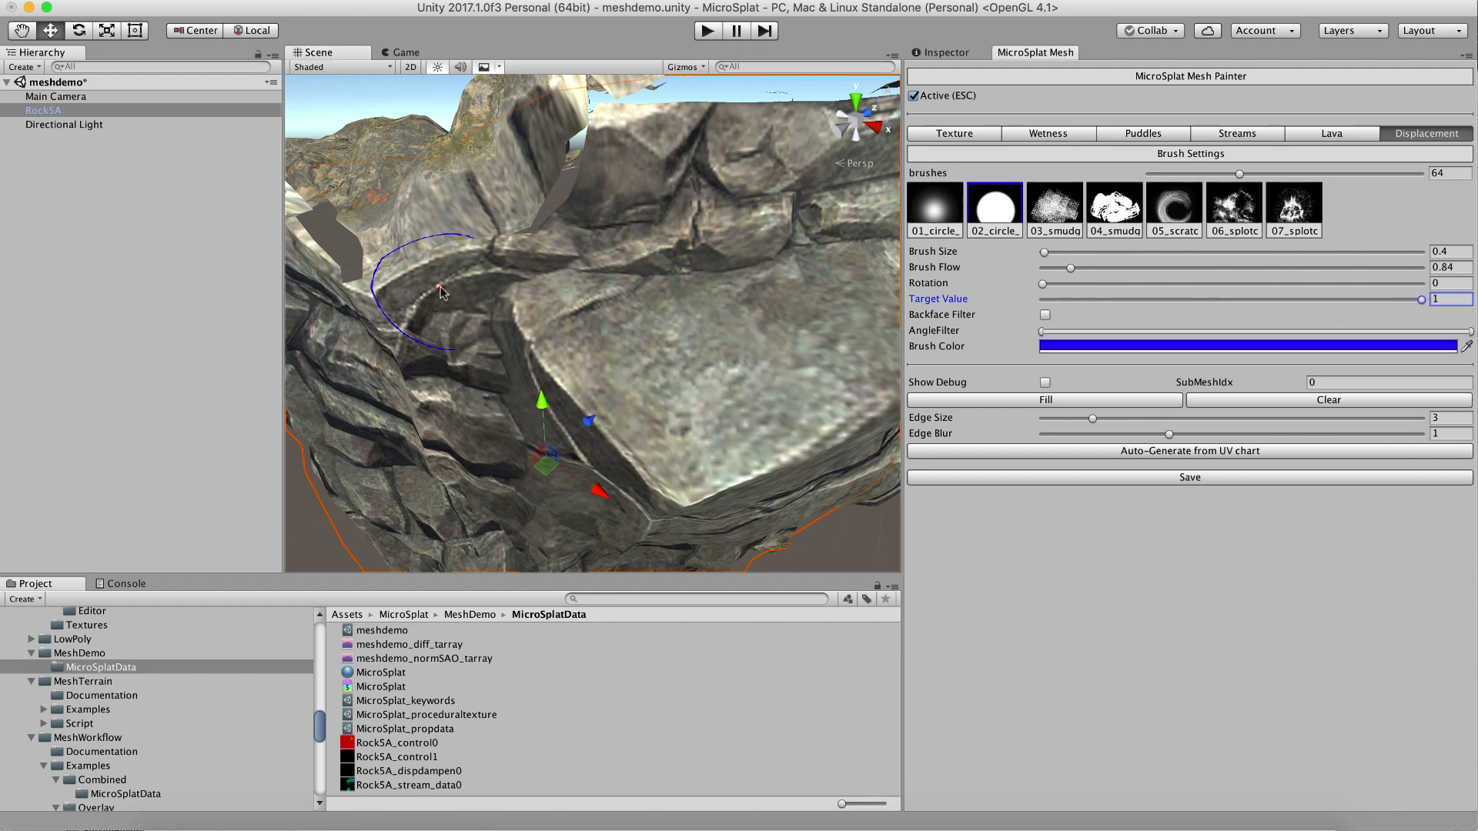
{"action": "left_click_drag", "start_coordinate": [339, 231], "coordinate": [327, 224]}
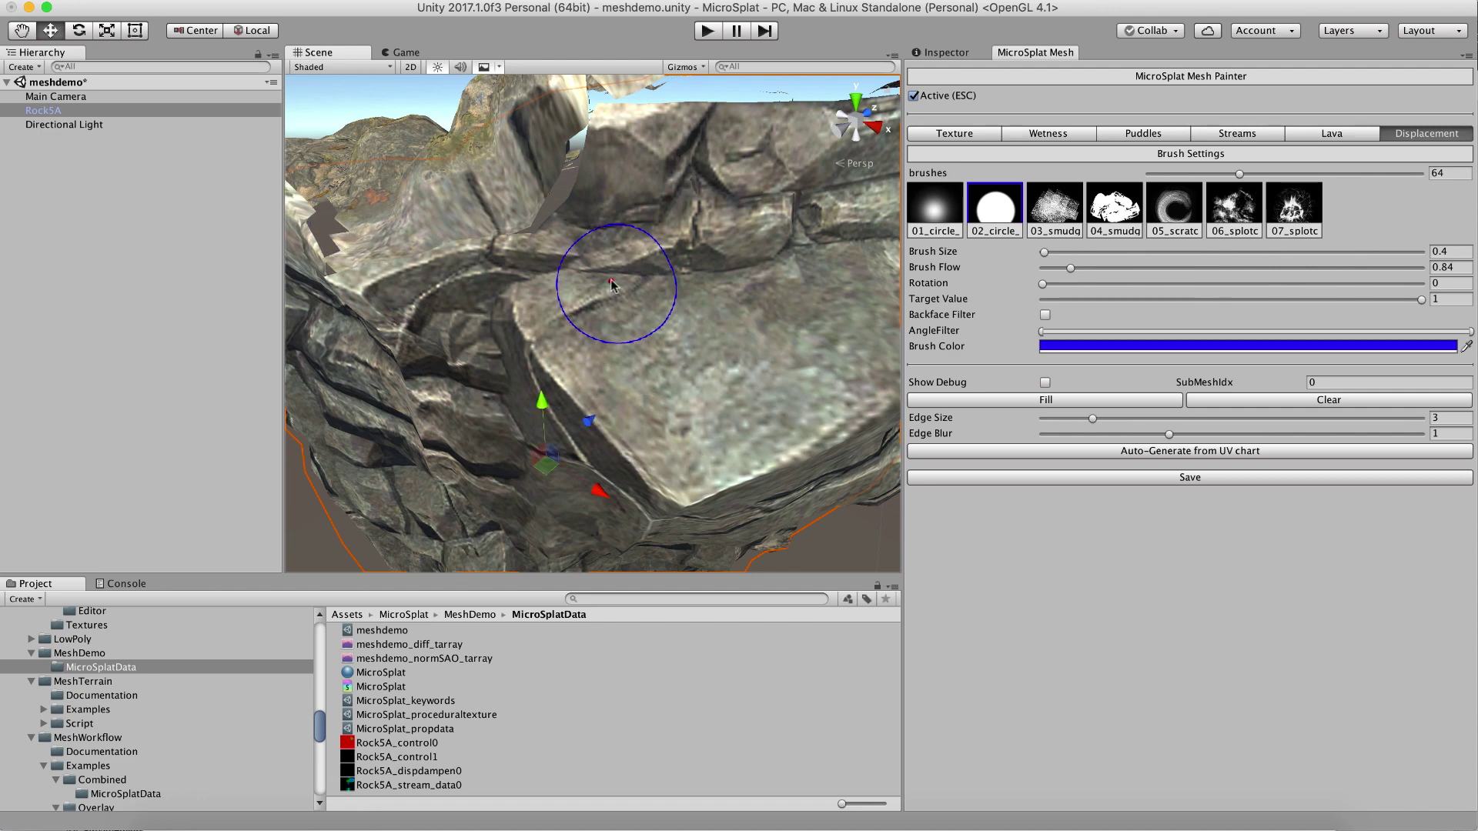
{"action": "left_click_drag", "start_coordinate": [616, 289], "coordinate": [603, 322], "text": "alt"}
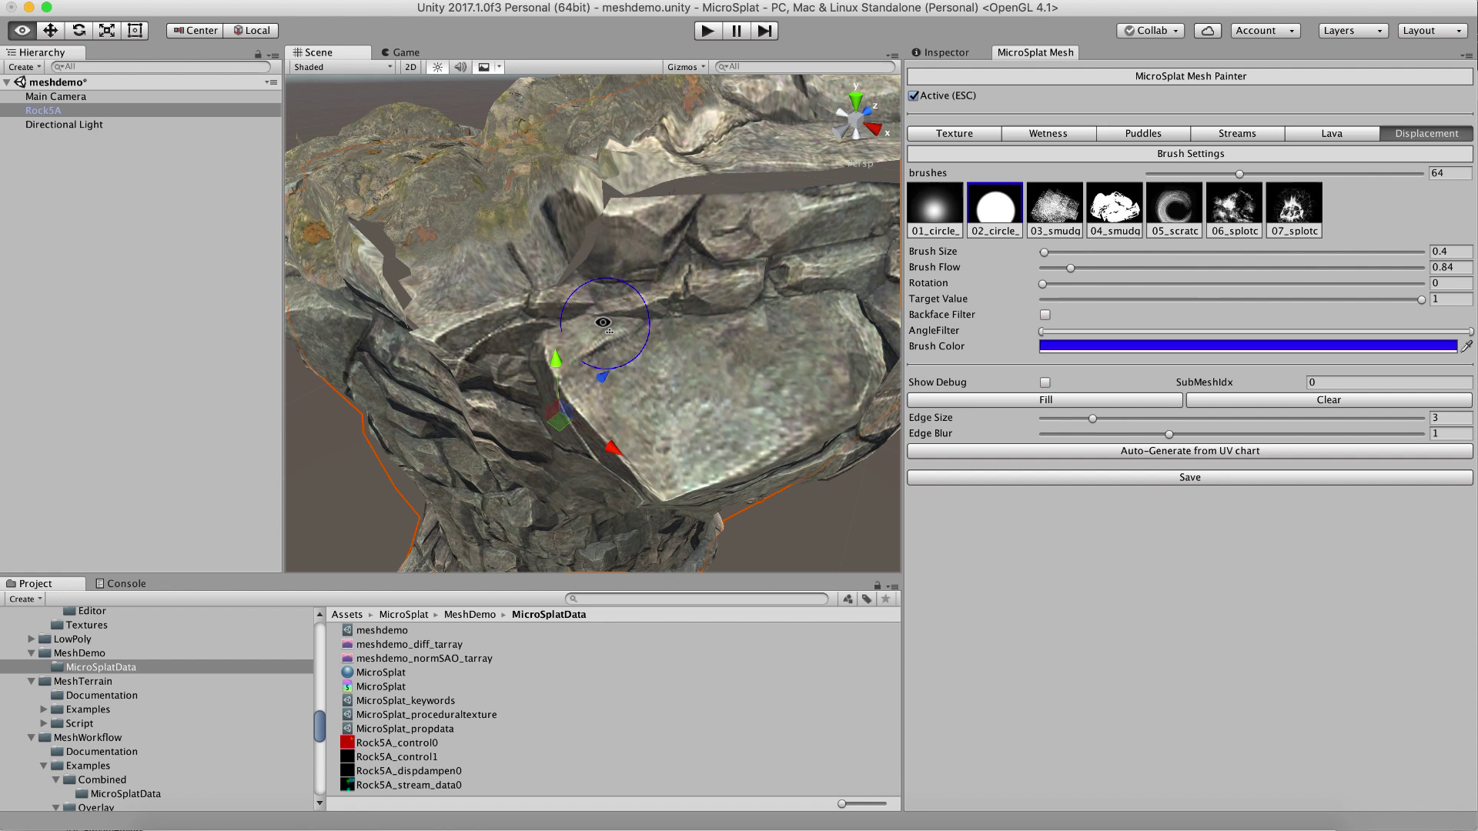
{"action": "left_click_drag", "start_coordinate": [603, 322], "coordinate": [603, 324], "text": "alt"}
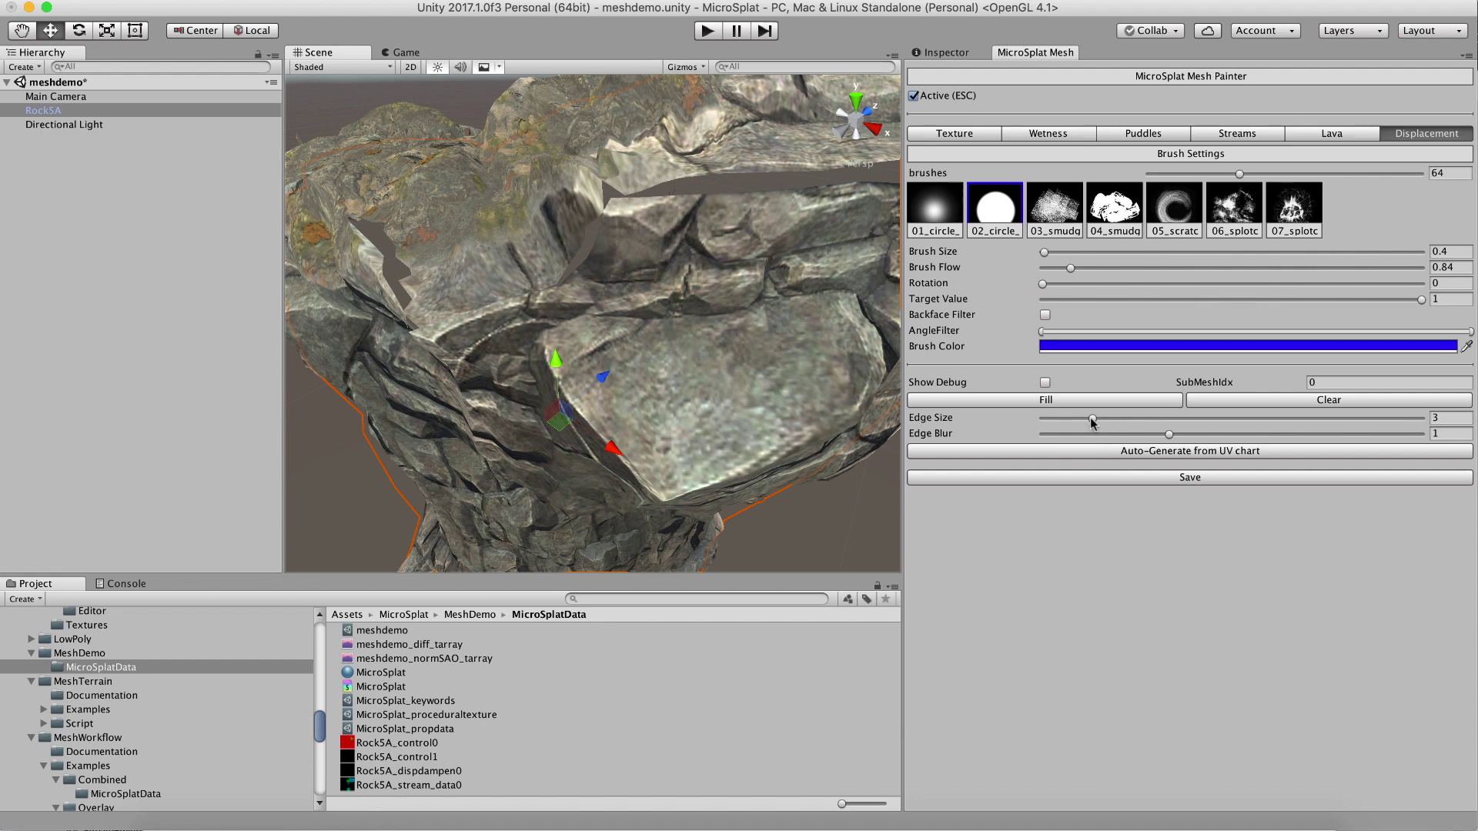
Step: Auto-generate displacement dampening from the rock's UV chart and save it
{"action": "left_click", "coordinate": [1140, 452]}
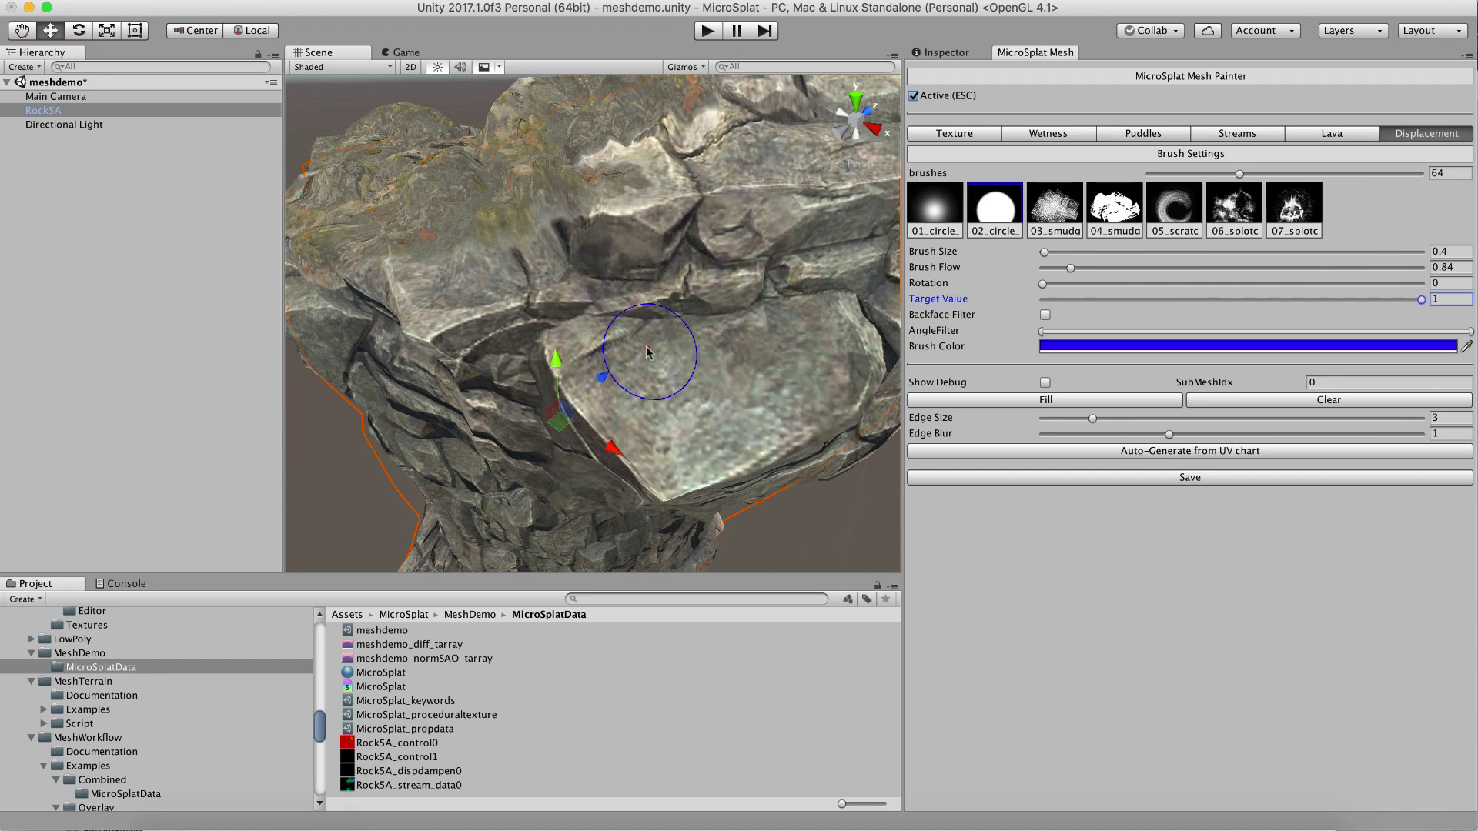
{"action": "left_click_drag", "start_coordinate": [647, 352], "coordinate": [486, 300], "text": "alt"}
{"action": "left_click", "coordinate": [1147, 483]}
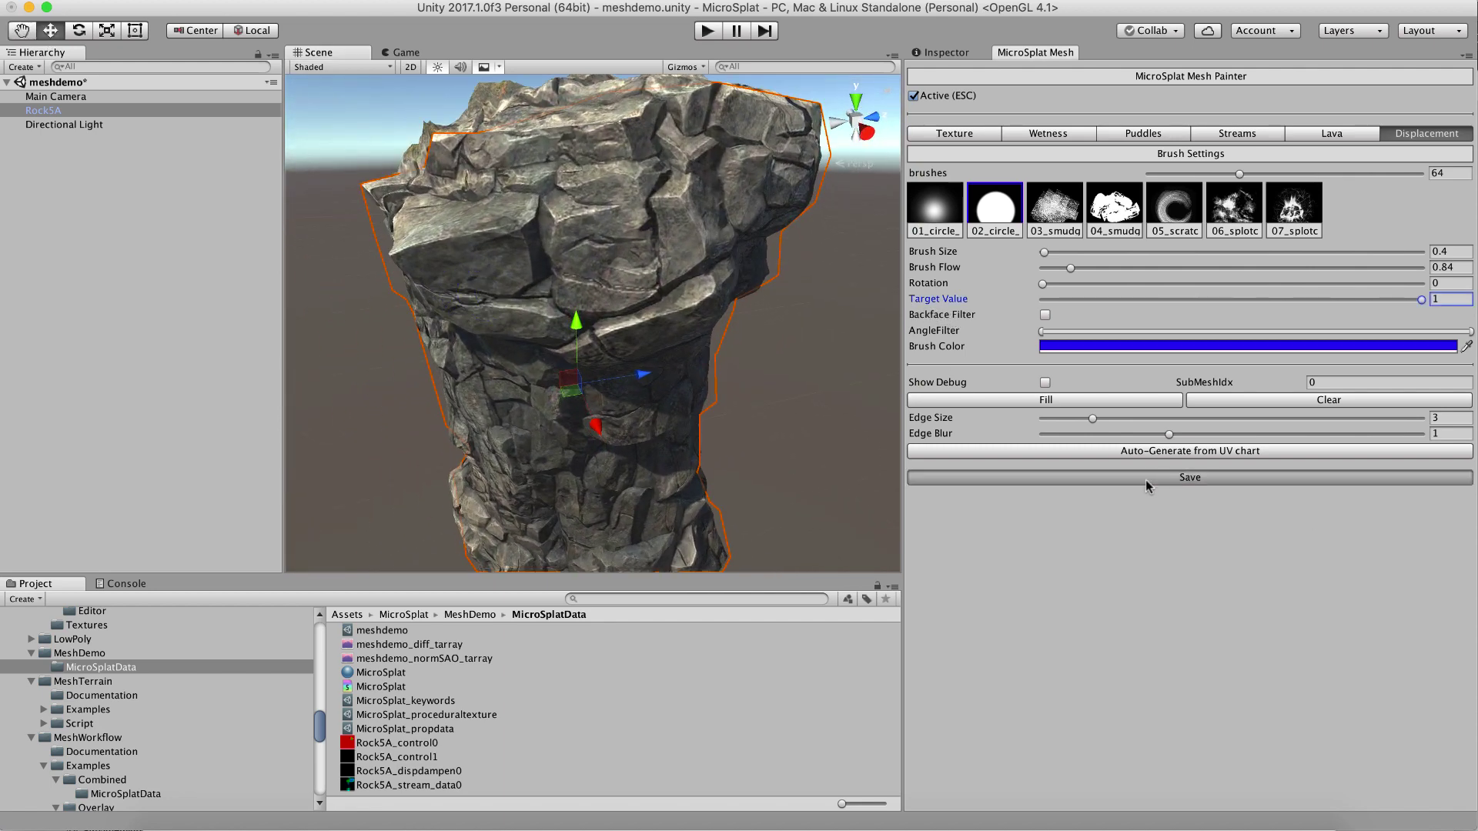
Step: Show the Rock5A_dispdampen0 texture's import settings and orbit close to the rock's top
{"action": "left_click", "coordinate": [379, 772]}
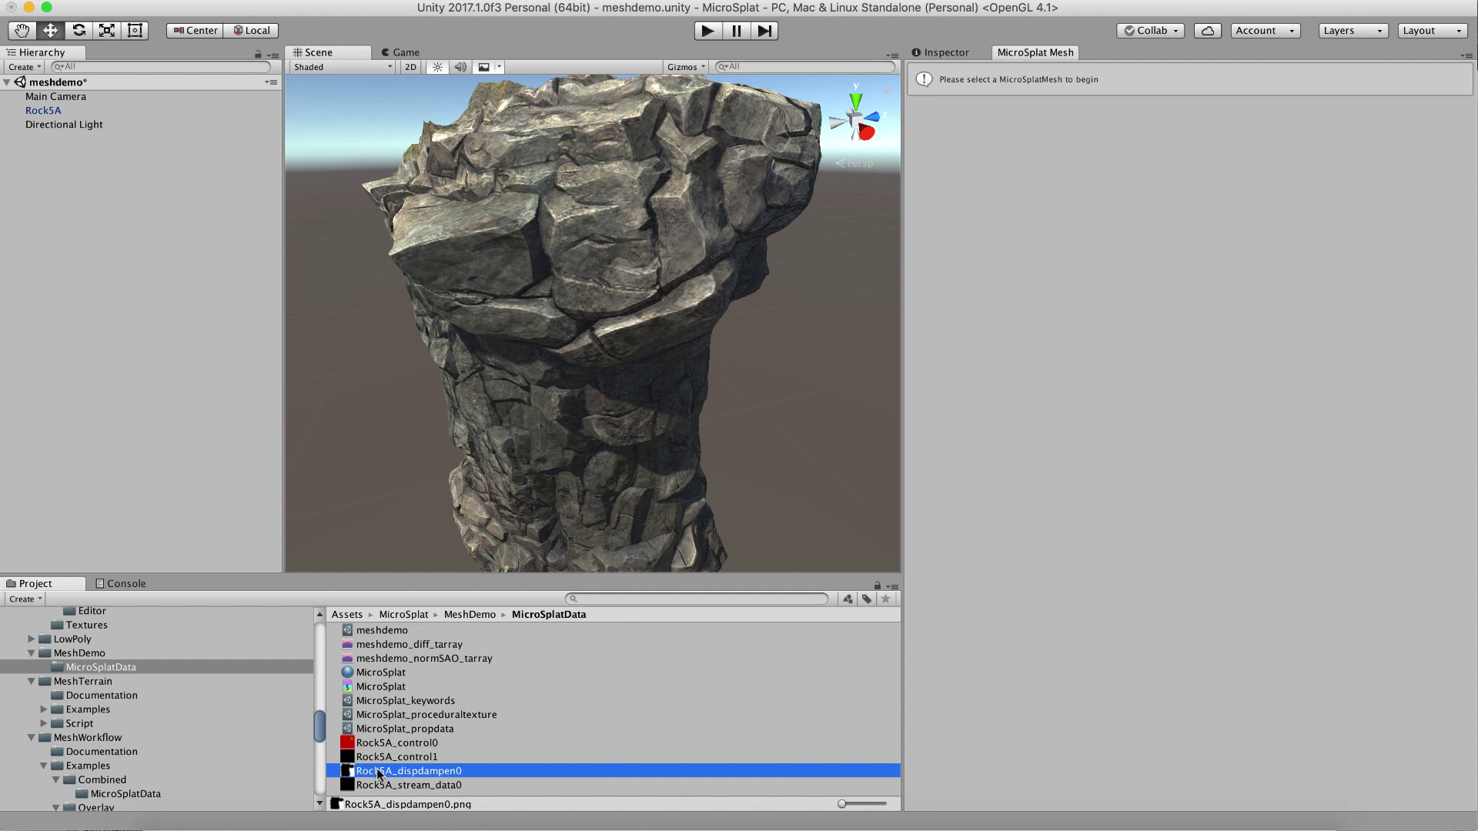
{"action": "left_click", "coordinate": [936, 56]}
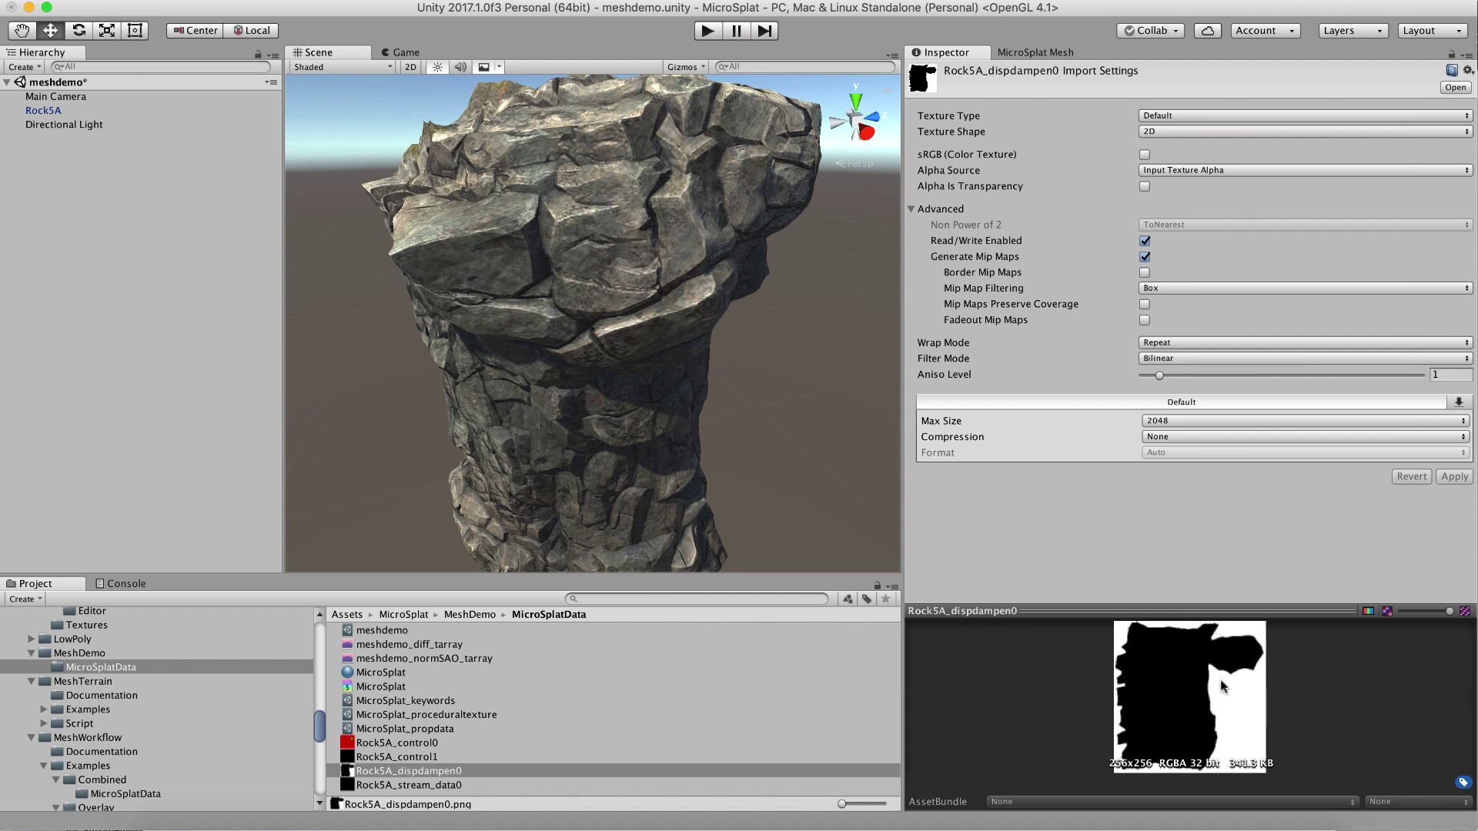
{"action": "left_click_drag", "start_coordinate": [580, 258], "coordinate": [665, 329], "text": "alt"}
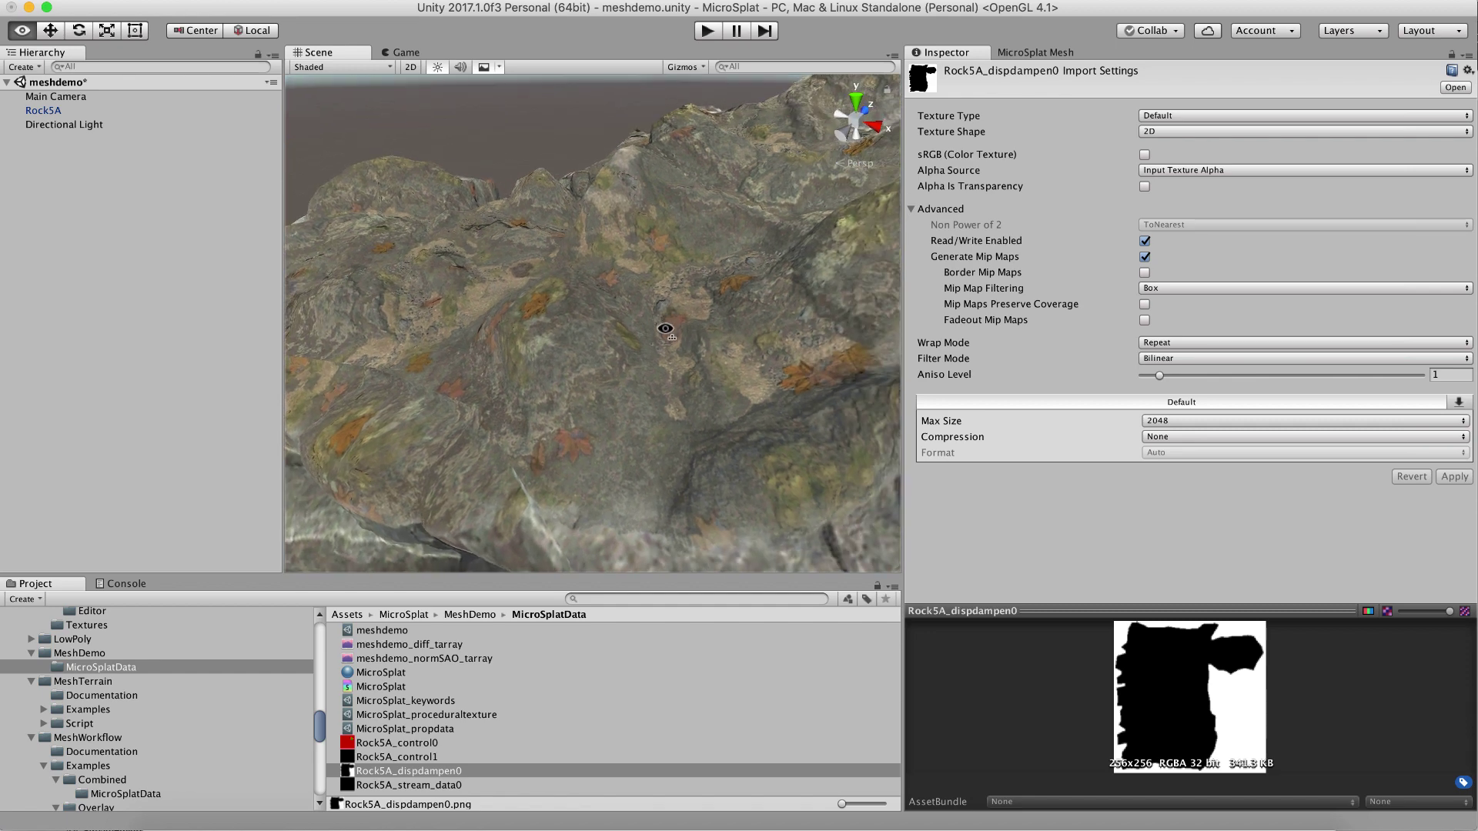
{"action": "scroll", "coordinate": [665, 328], "scroll_direction": "down", "scroll_amount": 10, "text": "alt"}
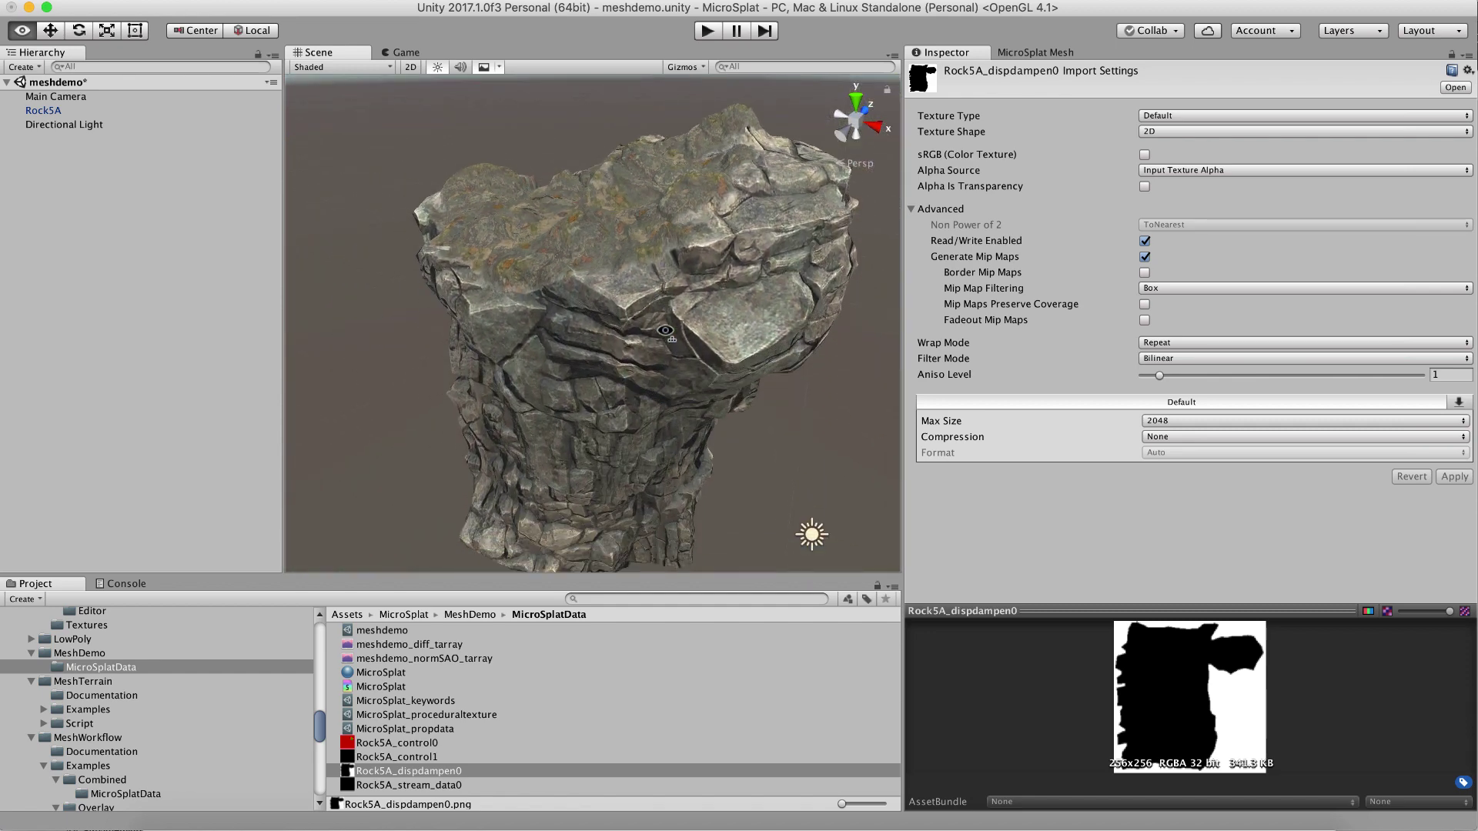
{"action": "left_click_drag", "start_coordinate": [665, 330], "coordinate": [665, 331], "text": "alt"}
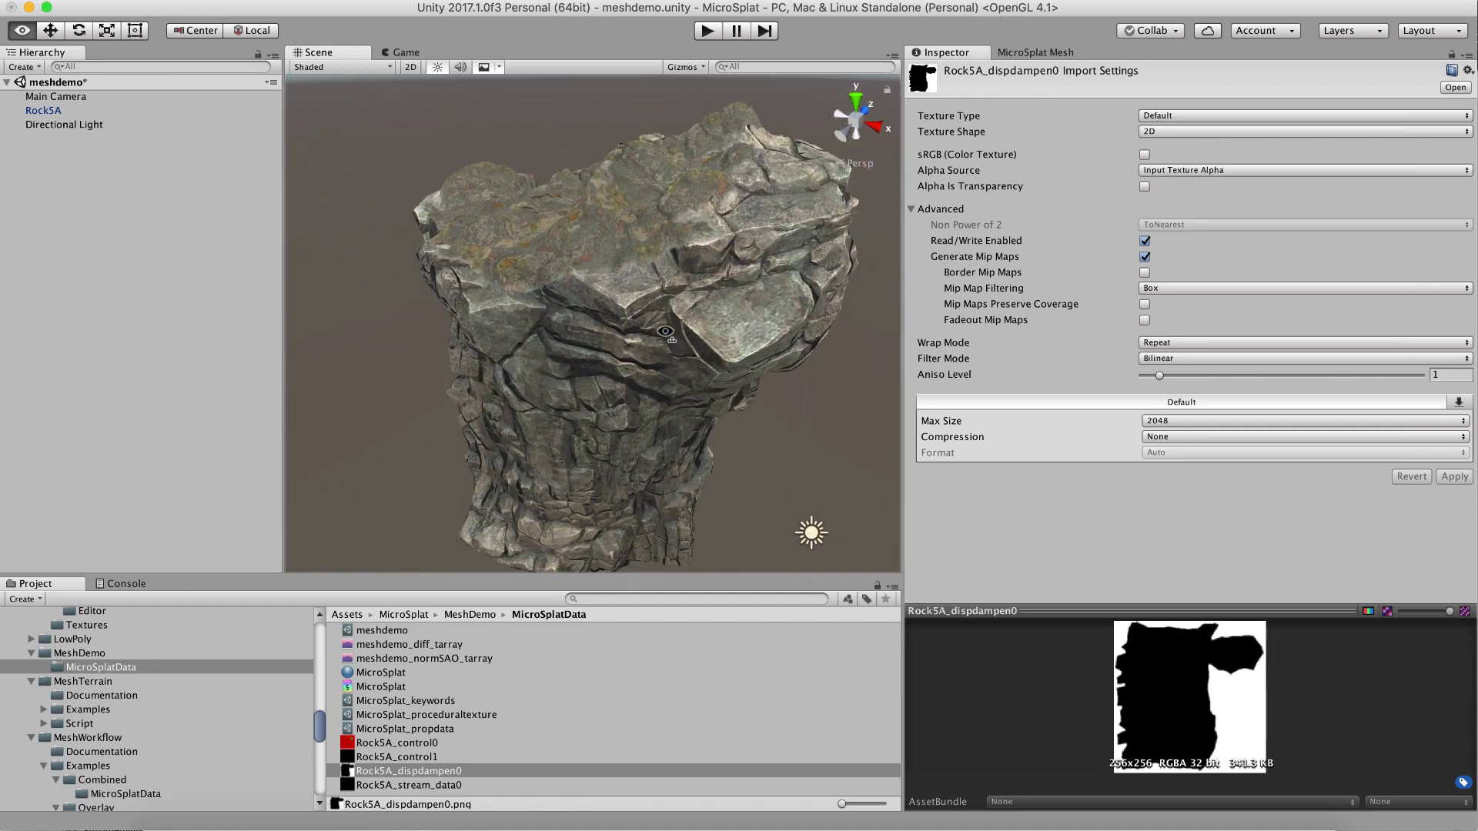
Step: Return to the MicroSplat Mesh painter with Rock5A selected
{"action": "left_click", "coordinate": [1026, 52]}
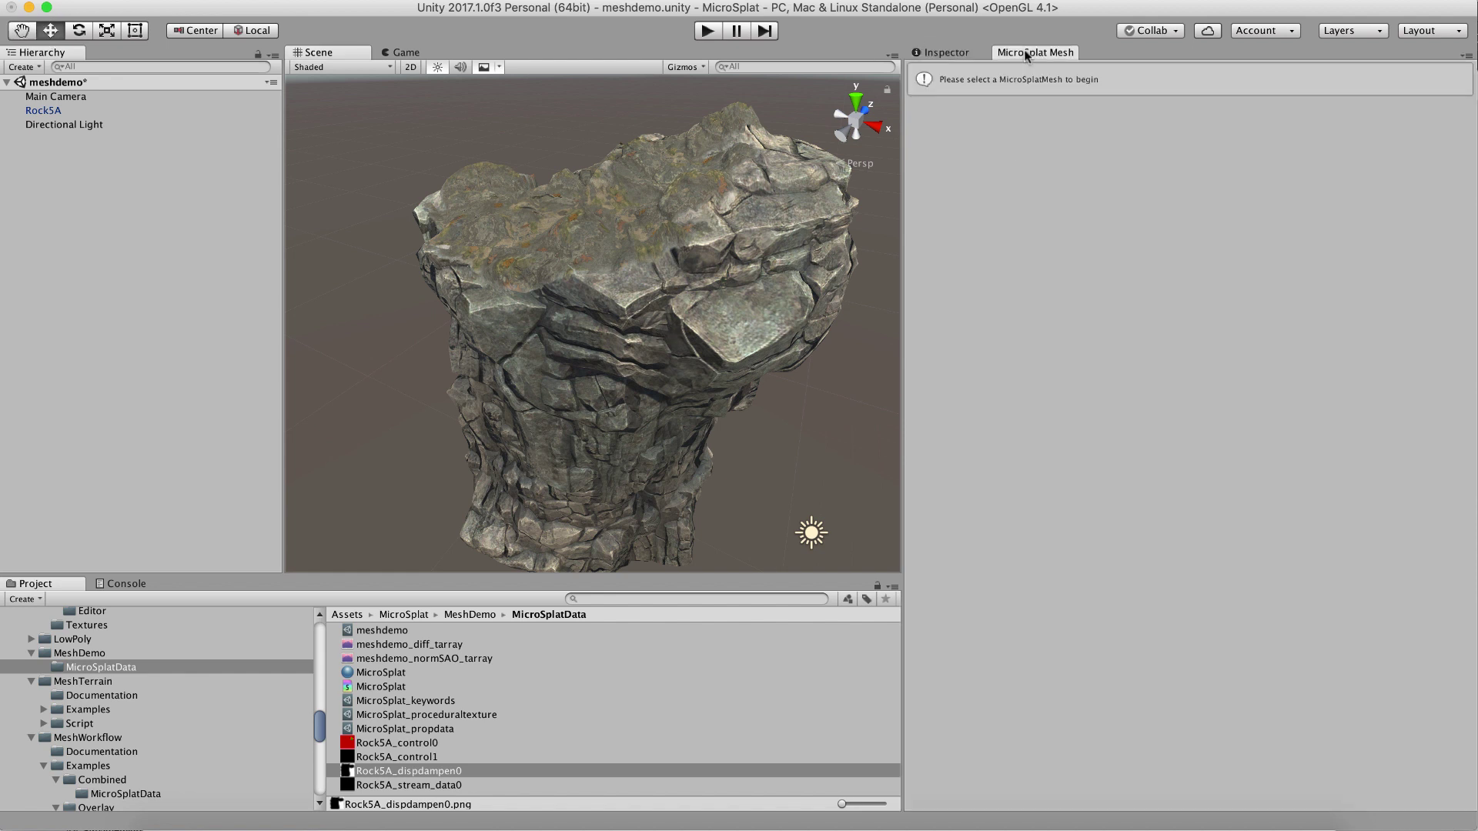
{"action": "left_click", "coordinate": [42, 110]}
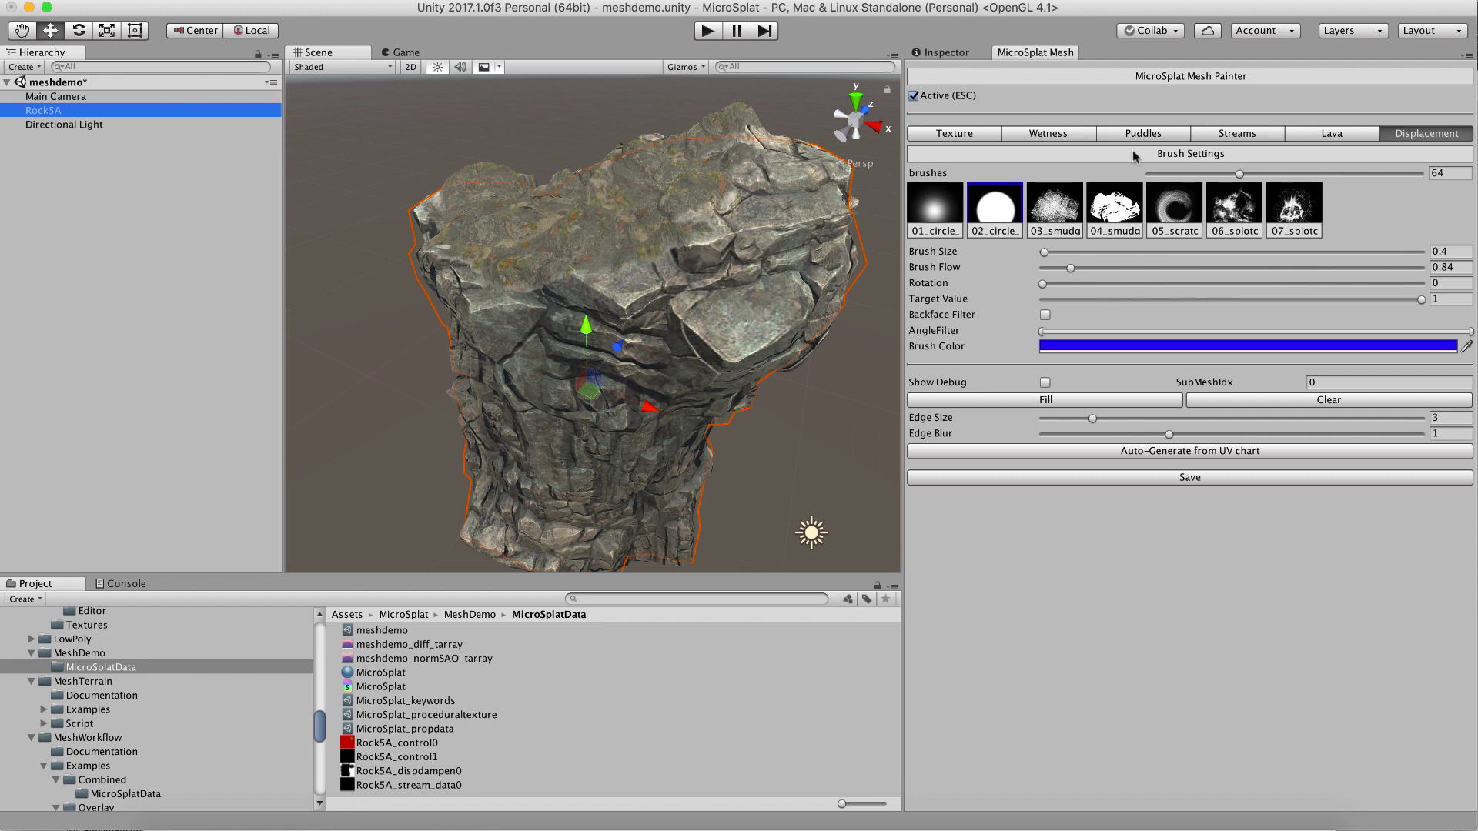
Step: On the MicroSplat material, test Tessellation Blend at 0 and 1, then set it to 0.5
{"action": "left_click", "coordinate": [381, 673]}
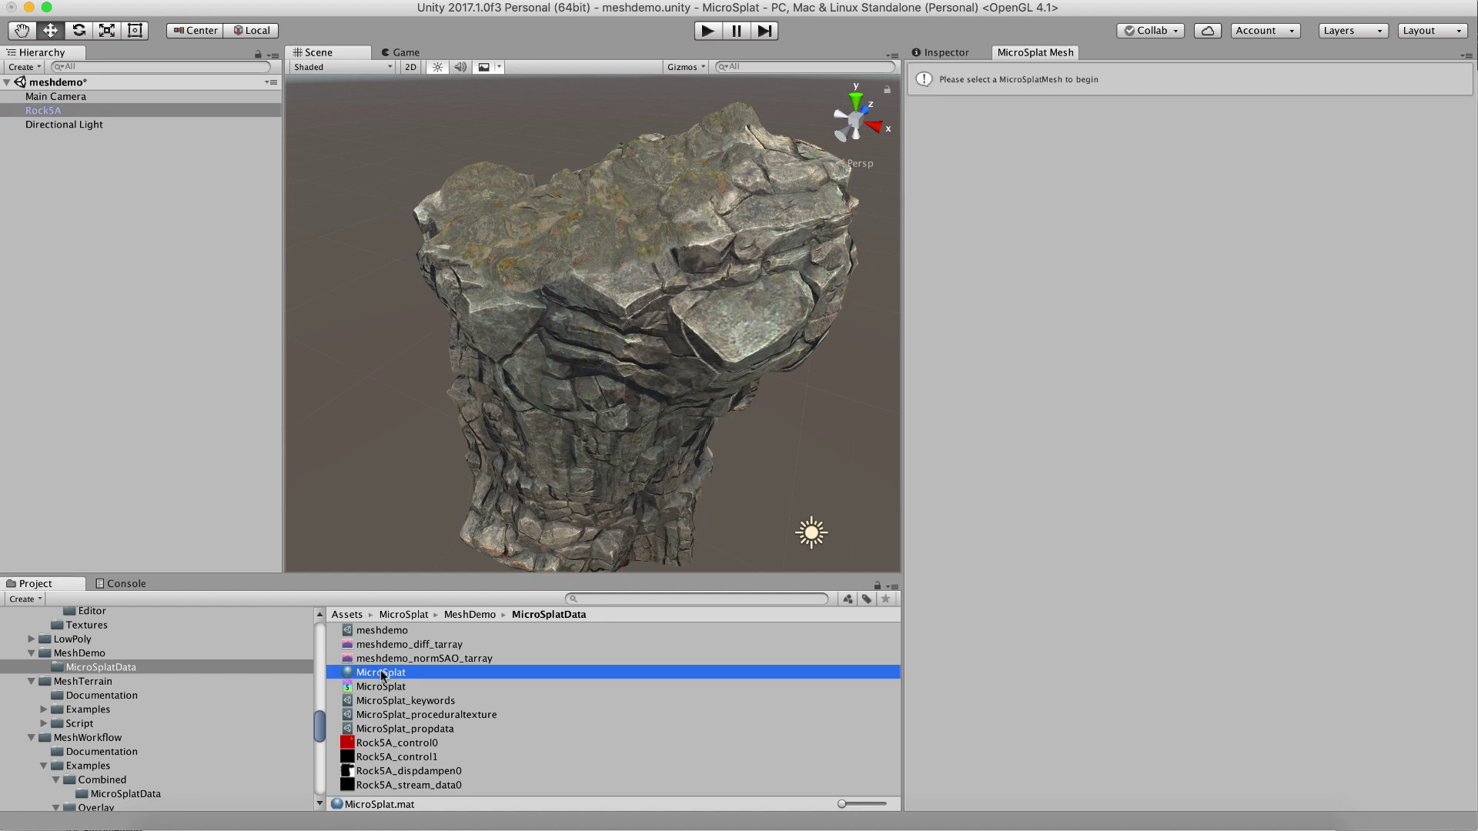
{"action": "left_click", "coordinate": [946, 53]}
{"action": "scroll", "coordinate": [1133, 377], "scroll_direction": "down", "scroll_amount": 15}
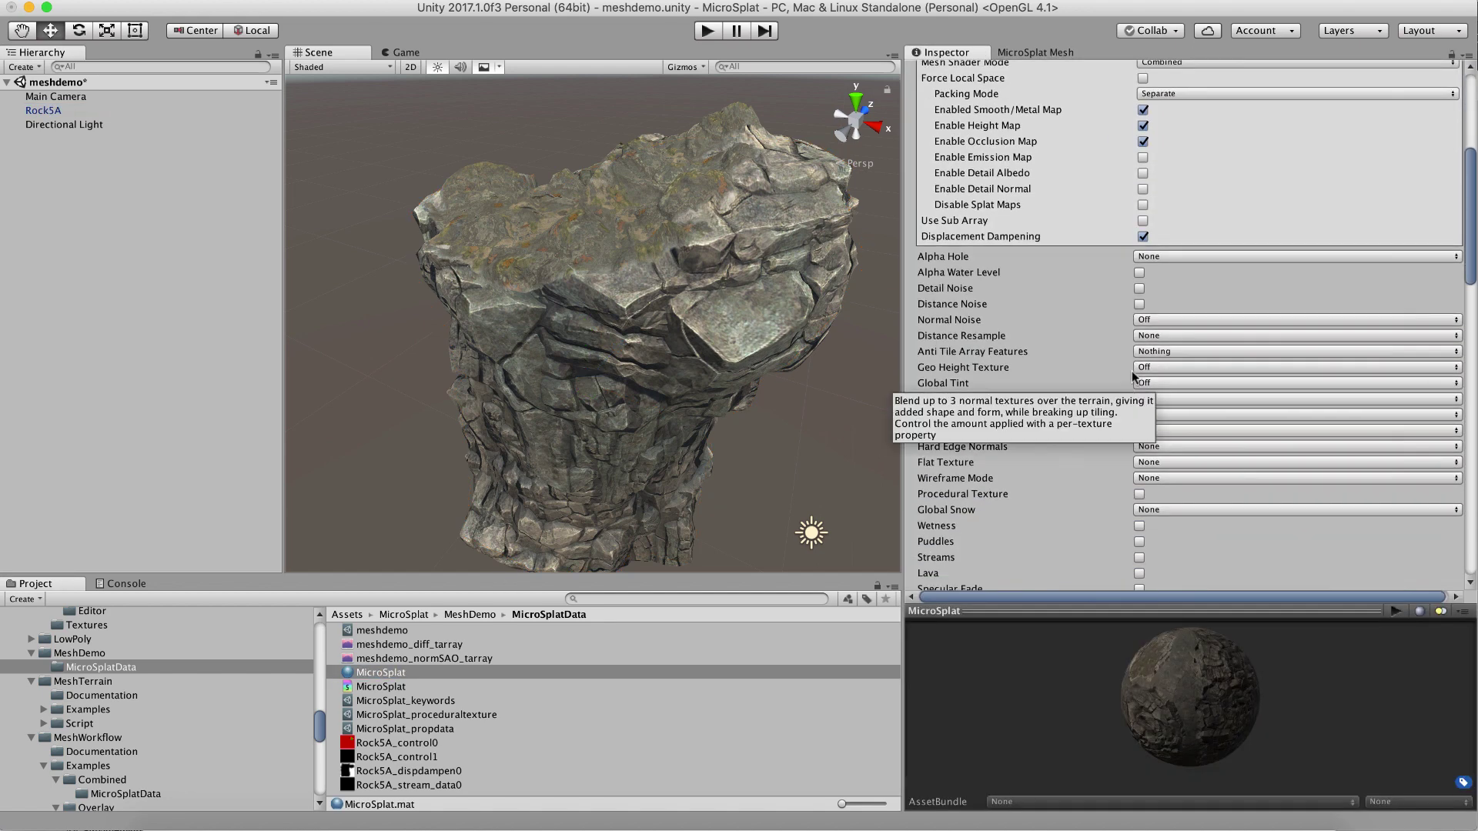
{"action": "scroll", "coordinate": [1133, 376], "scroll_direction": "down", "scroll_amount": 15}
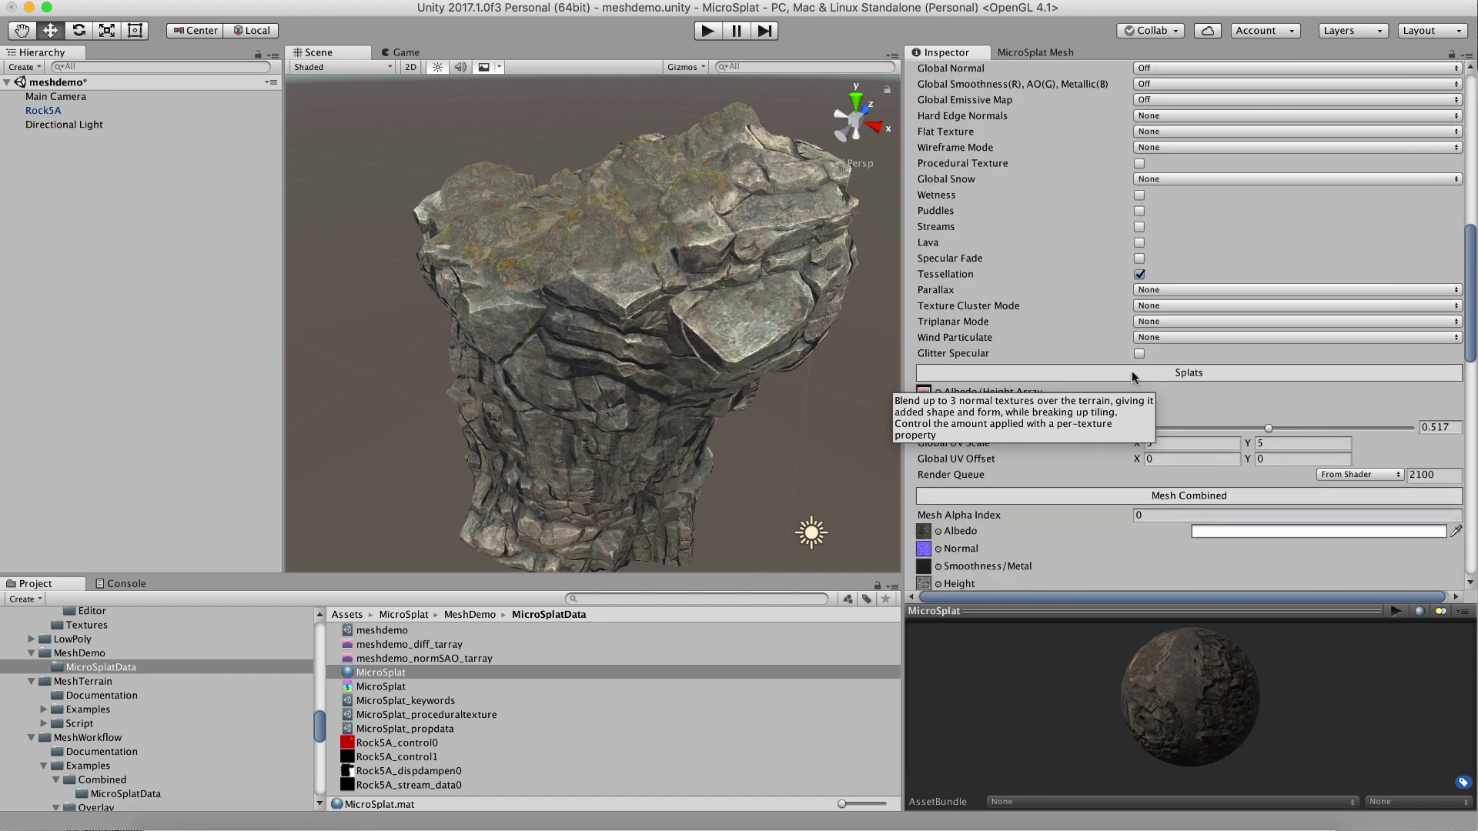
{"action": "scroll", "coordinate": [1131, 371], "scroll_direction": "down", "scroll_amount": 3}
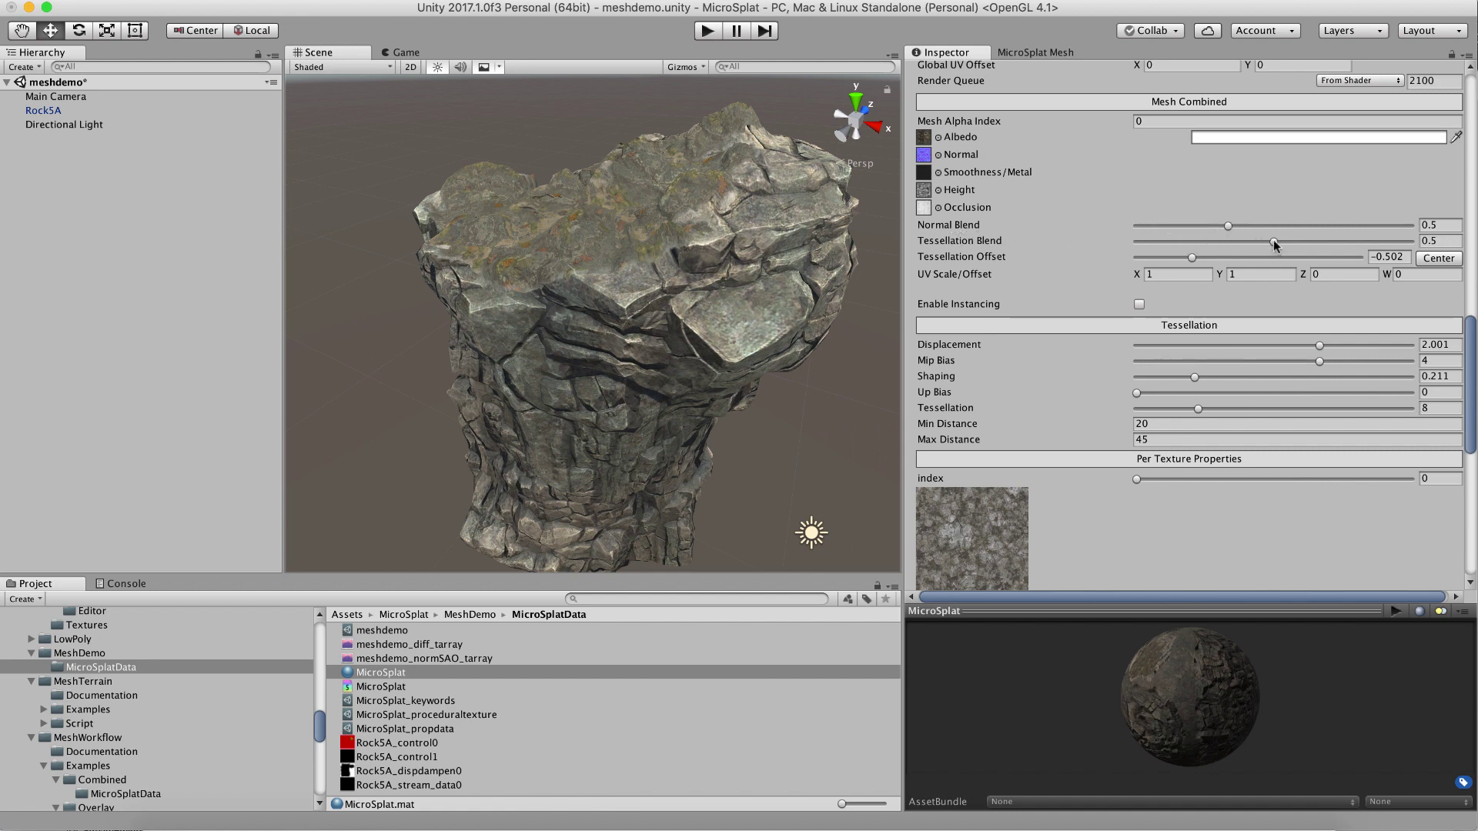
{"action": "left_click_drag", "start_coordinate": [1273, 238], "coordinate": [1103, 240]}
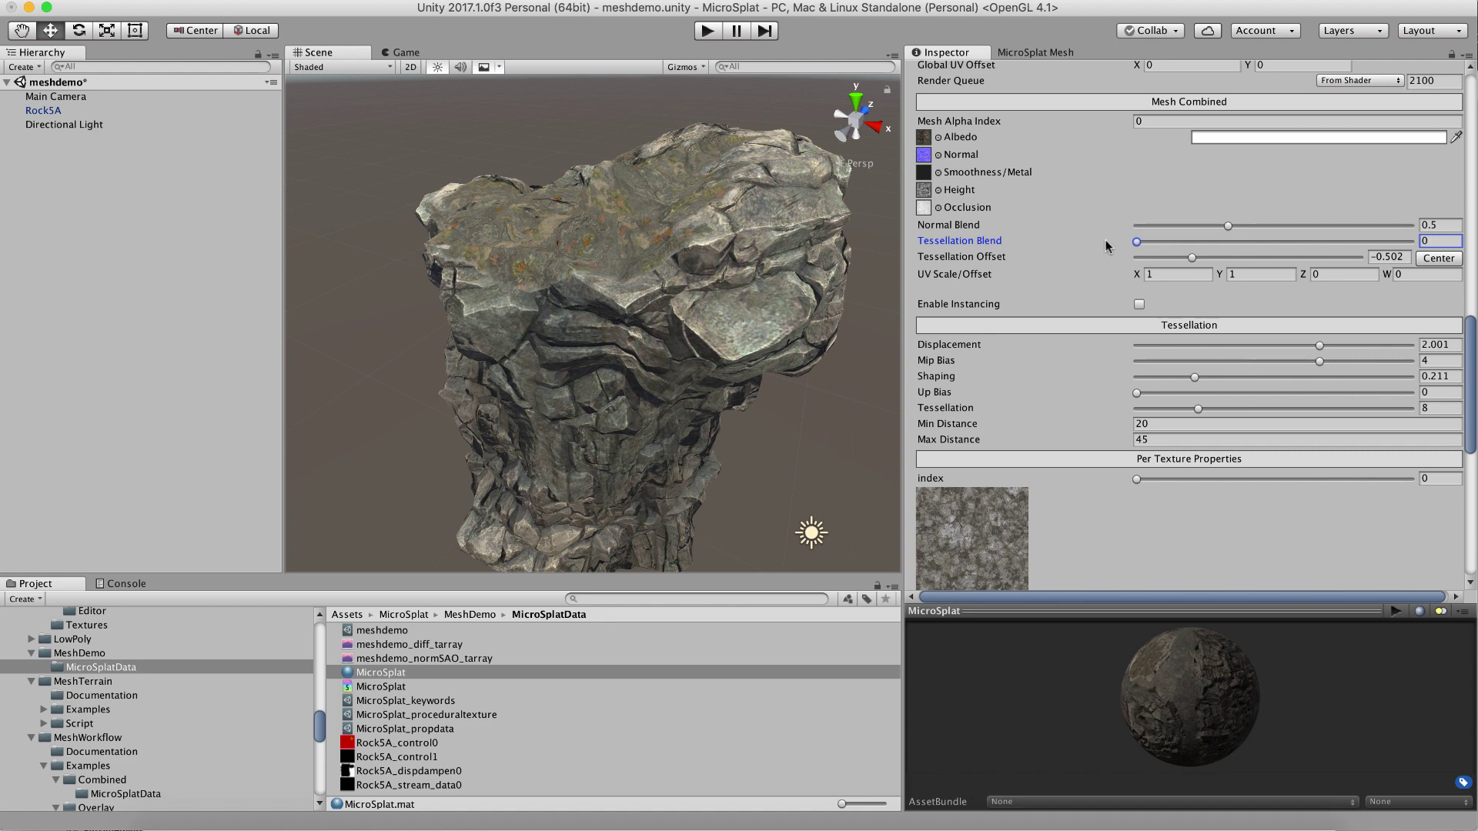
{"action": "left_click_drag", "start_coordinate": [1106, 246], "coordinate": [1436, 258]}
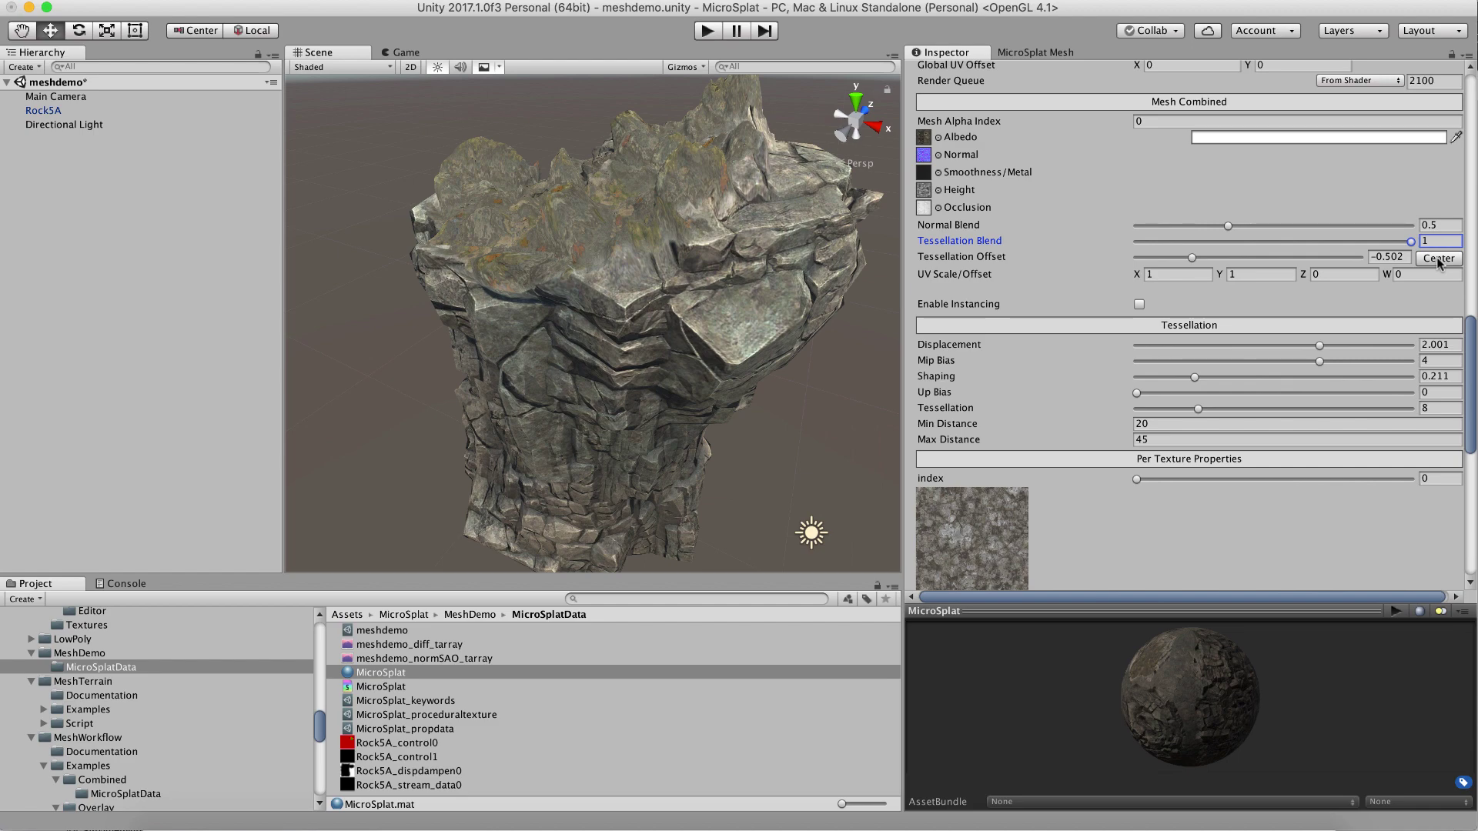
{"action": "right_click_drag", "start_coordinate": [663, 316], "coordinate": [770, 278]}
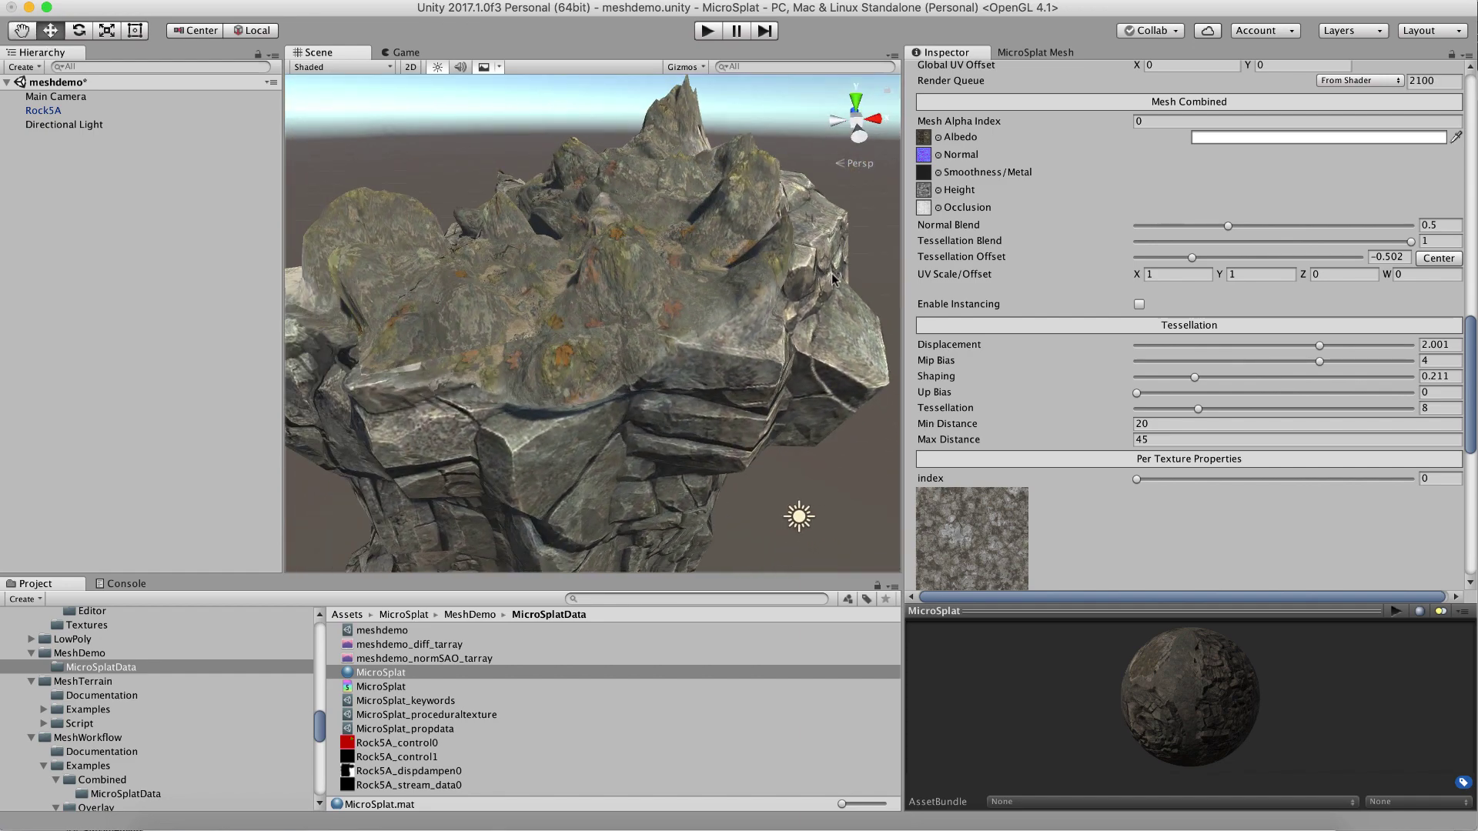
{"action": "left_click", "coordinate": [1435, 241]}
{"action": "type", "text": ".5"}
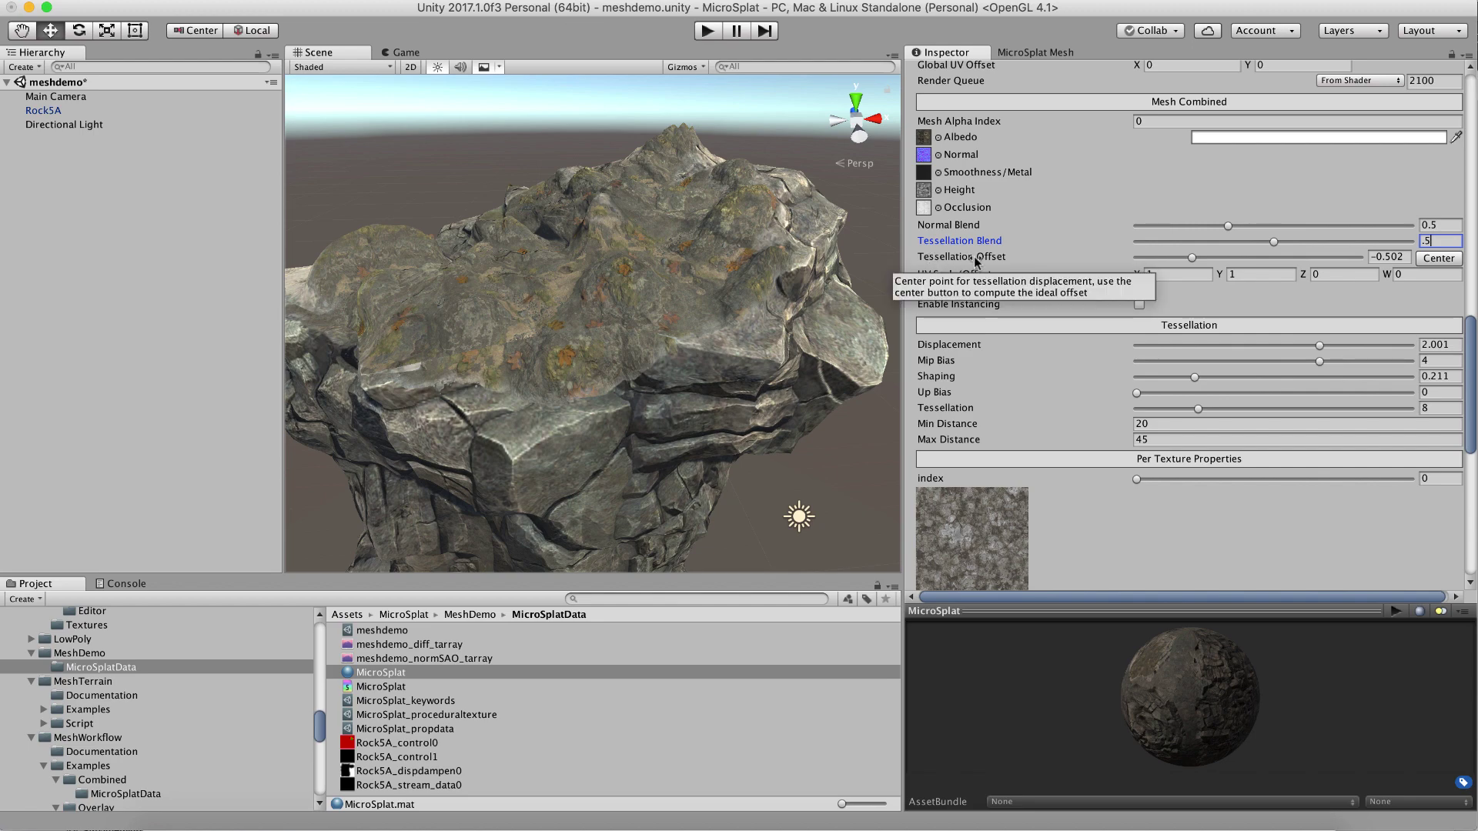
{"action": "mouse_move", "coordinate": [589, 252]}
{"action": "right_mouse_down"}
{"action": "mouse_move", "coordinate": [542, 260]}
{"action": "mouse_move", "coordinate": [577, 250]}
{"action": "right_mouse_up"}
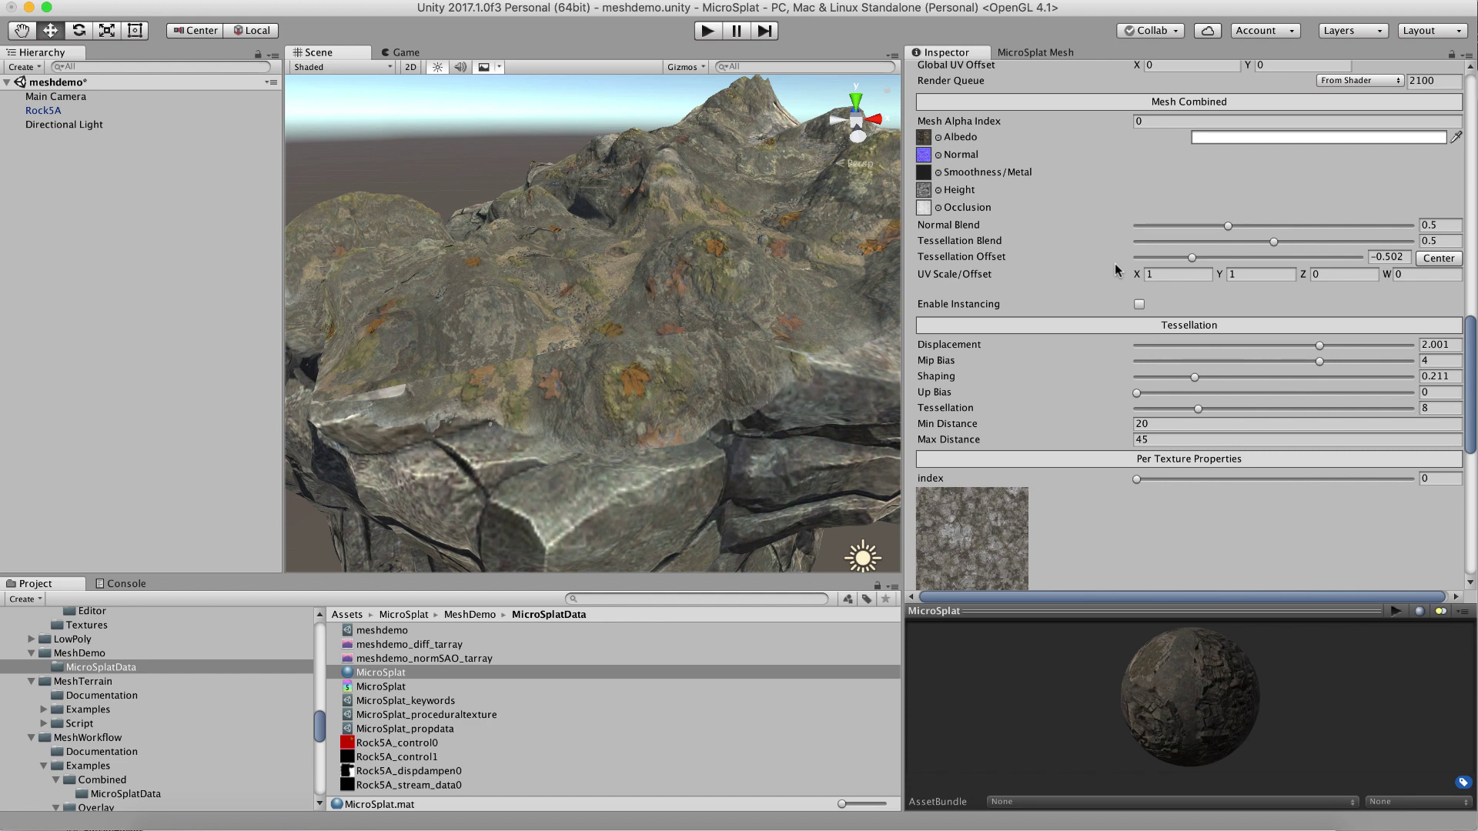
Step: Use Center to recompute Tessellation Offset to -0.5018, then scroll to the per-texture properties
{"action": "left_click", "coordinate": [1439, 259]}
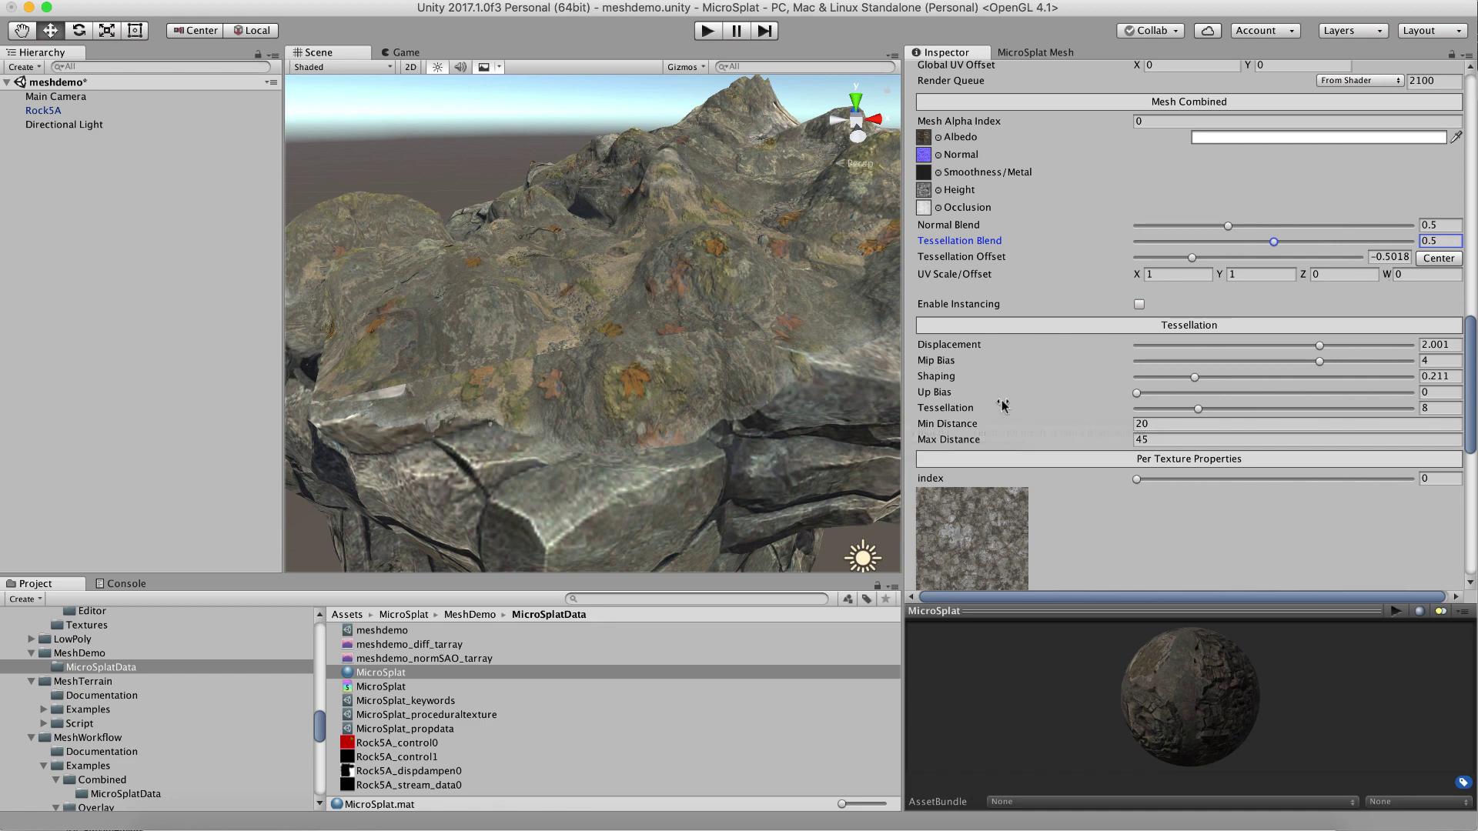
{"action": "scroll", "coordinate": [1012, 449], "scroll_direction": "down", "scroll_amount": 10}
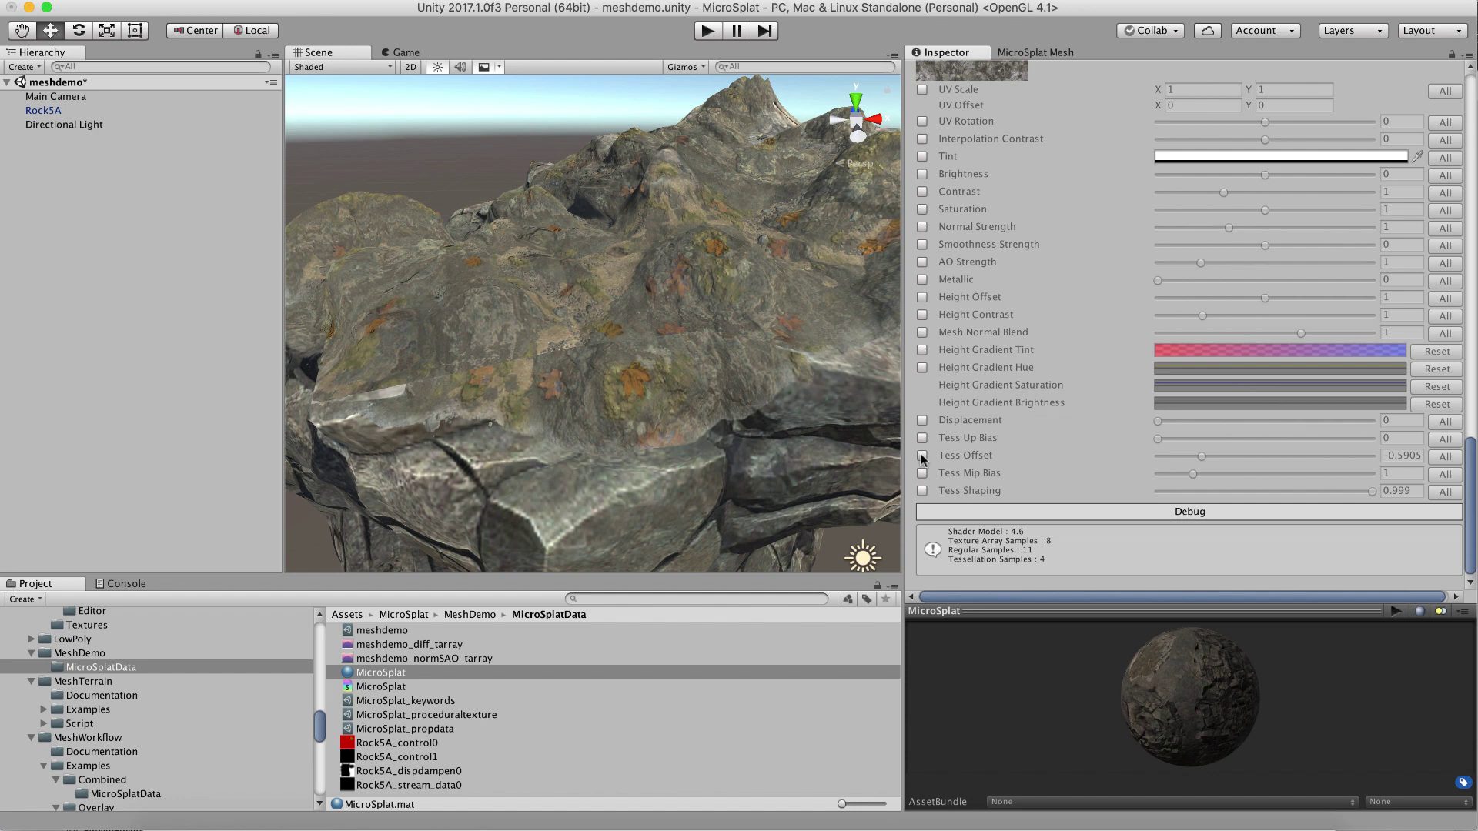
Step: Enable per-texture Tess Offset, compute ideal offsets for all textures, and review each texture by index
{"action": "left_click", "coordinate": [923, 458]}
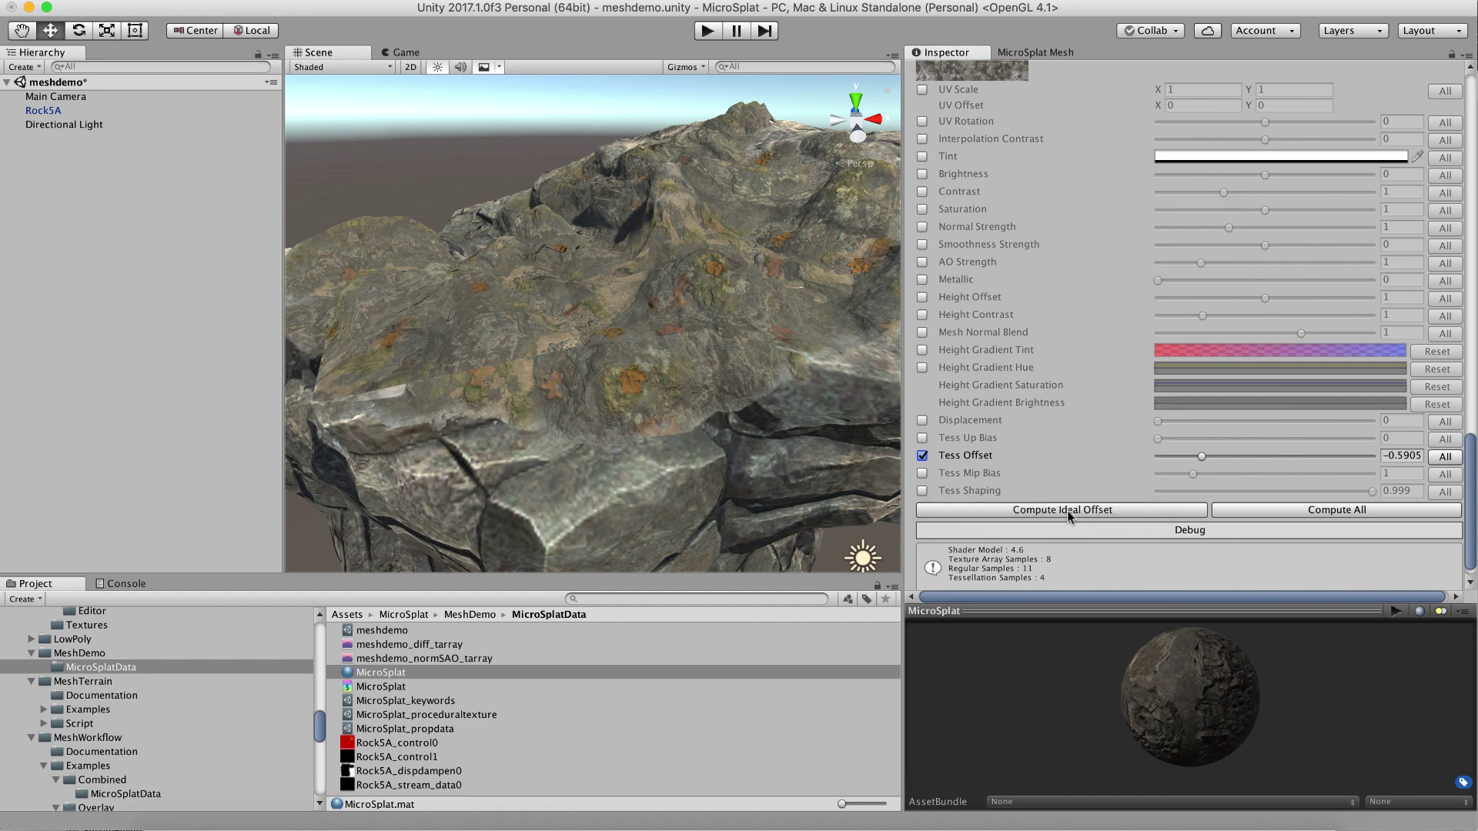
{"action": "left_click", "coordinate": [1250, 508]}
{"action": "scroll", "coordinate": [1090, 177], "scroll_direction": "up", "scroll_amount": 2}
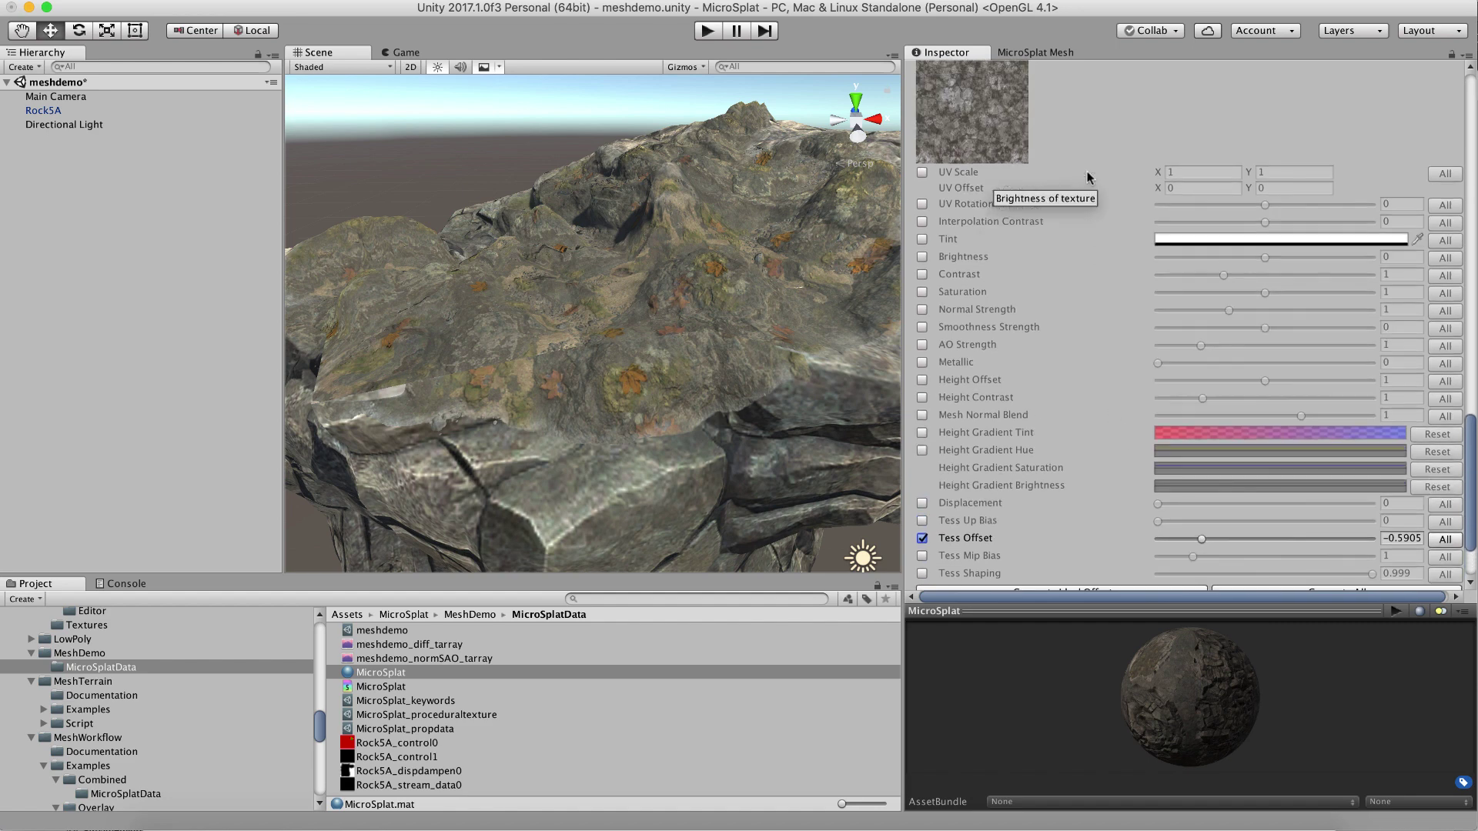
{"action": "scroll", "coordinate": [1088, 177], "scroll_direction": "up", "scroll_amount": 4}
{"action": "left_click", "coordinate": [1137, 222]}
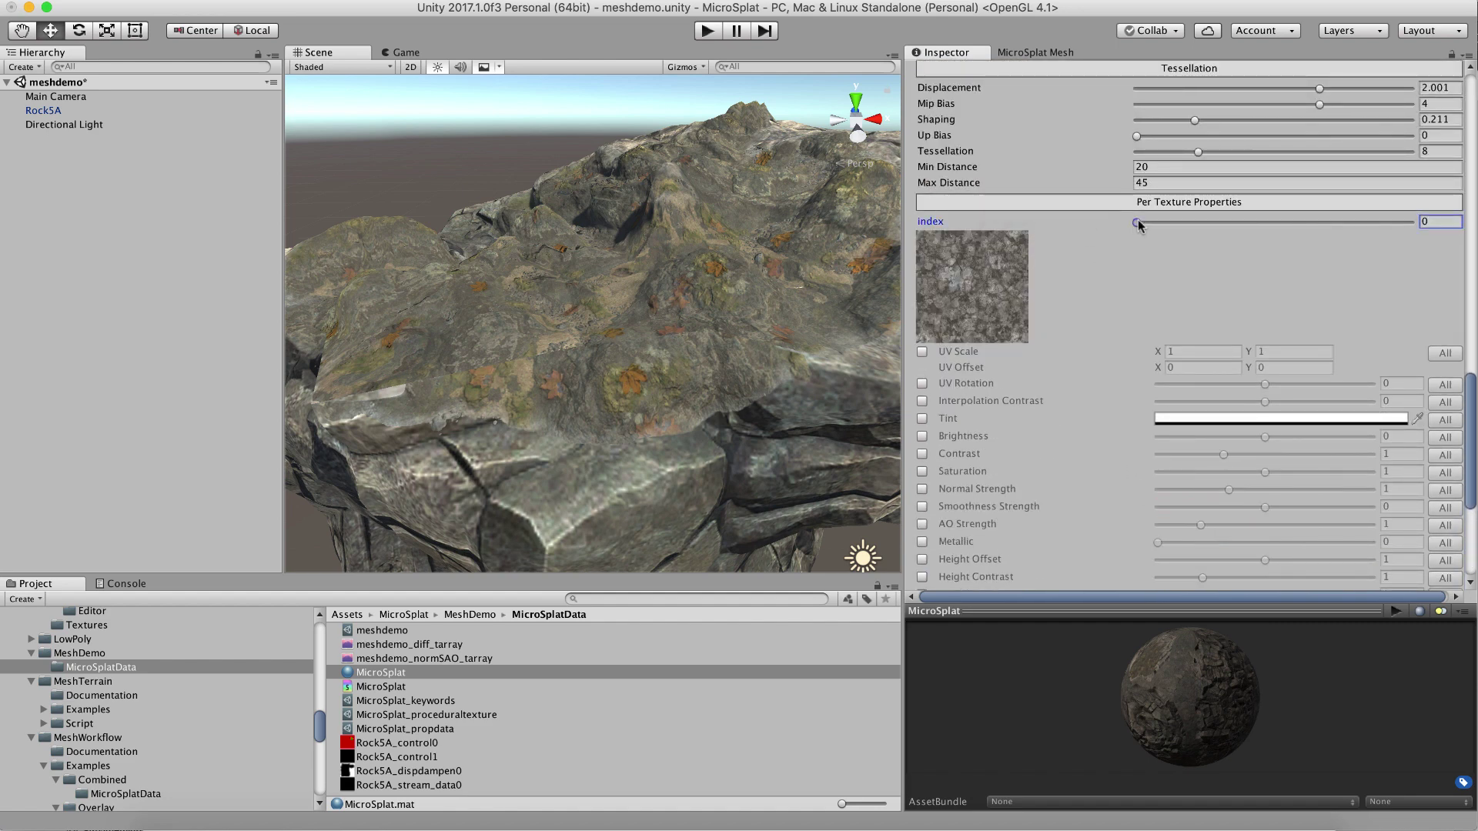
{"action": "left_click_drag", "start_coordinate": [1138, 223], "coordinate": [1069, 226]}
{"action": "scroll", "coordinate": [1060, 332], "scroll_direction": "up", "scroll_amount": 6}
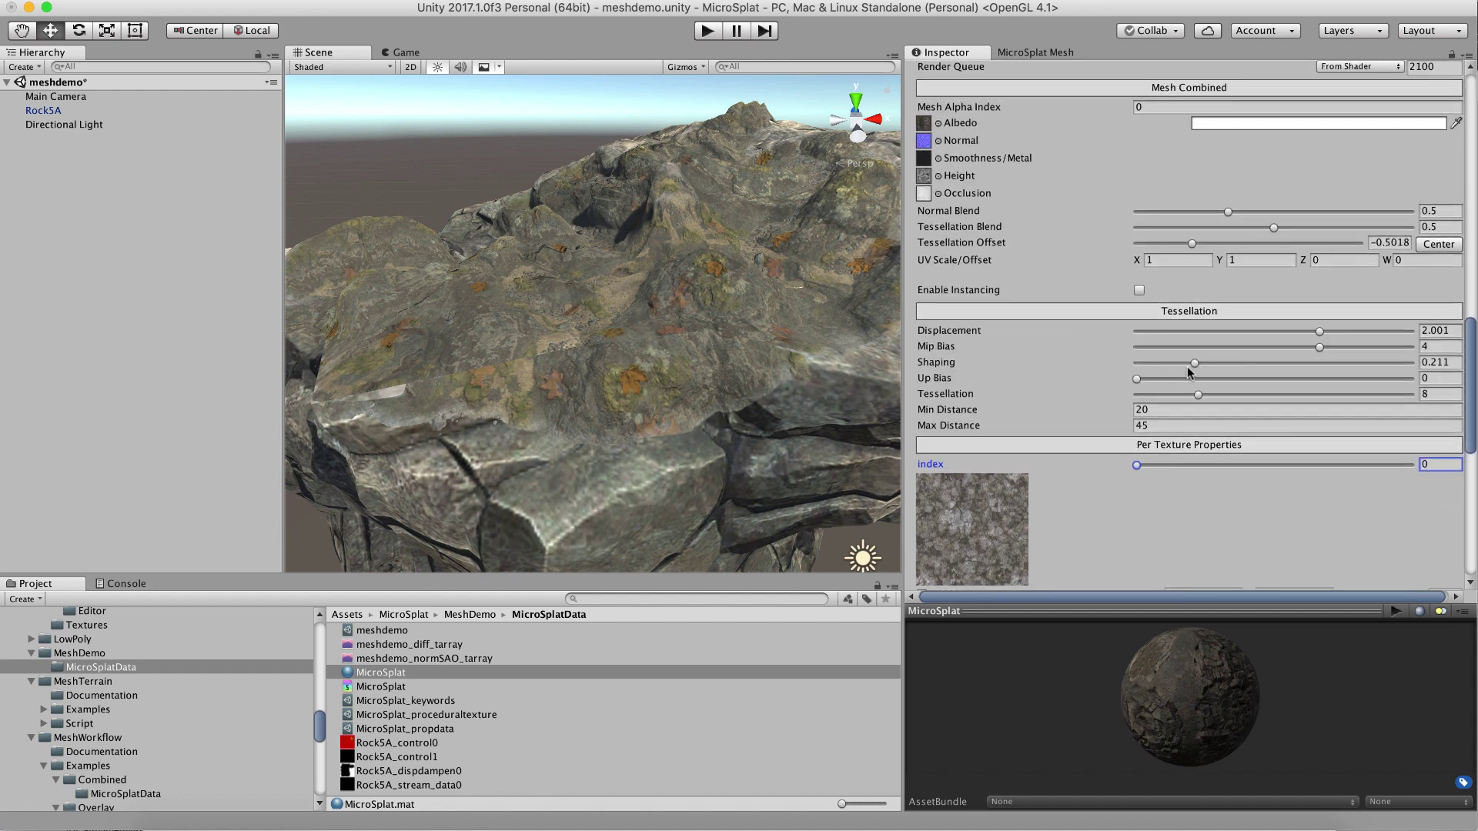
{"action": "left_click", "coordinate": [1137, 379]}
{"action": "left_click_drag", "start_coordinate": [1136, 380], "coordinate": [1425, 387]}
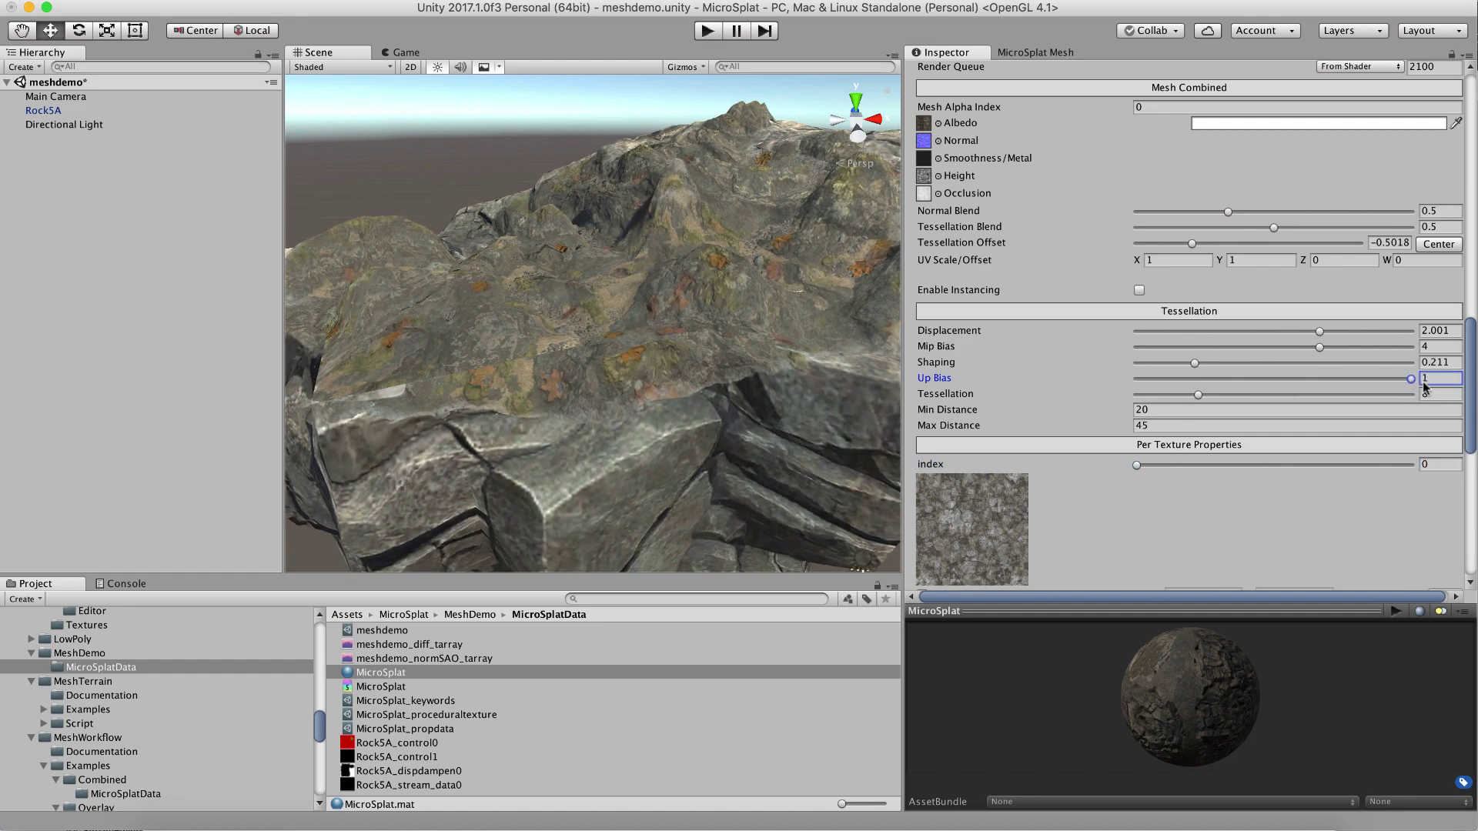
{"action": "left_click_drag", "start_coordinate": [603, 405], "coordinate": [677, 383], "text": "alt"}
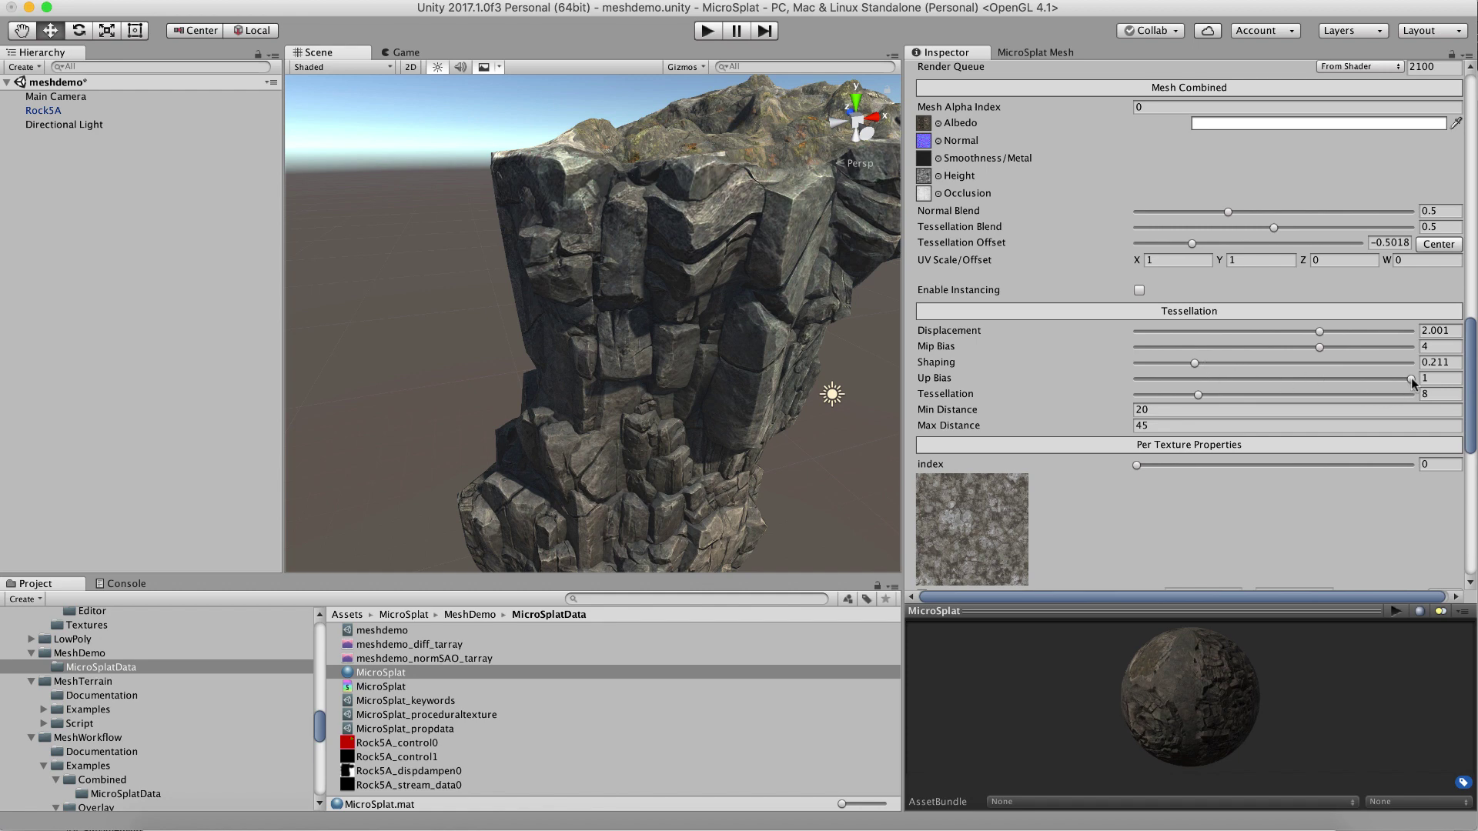
{"action": "left_click_drag", "start_coordinate": [1411, 376], "coordinate": [1083, 381]}
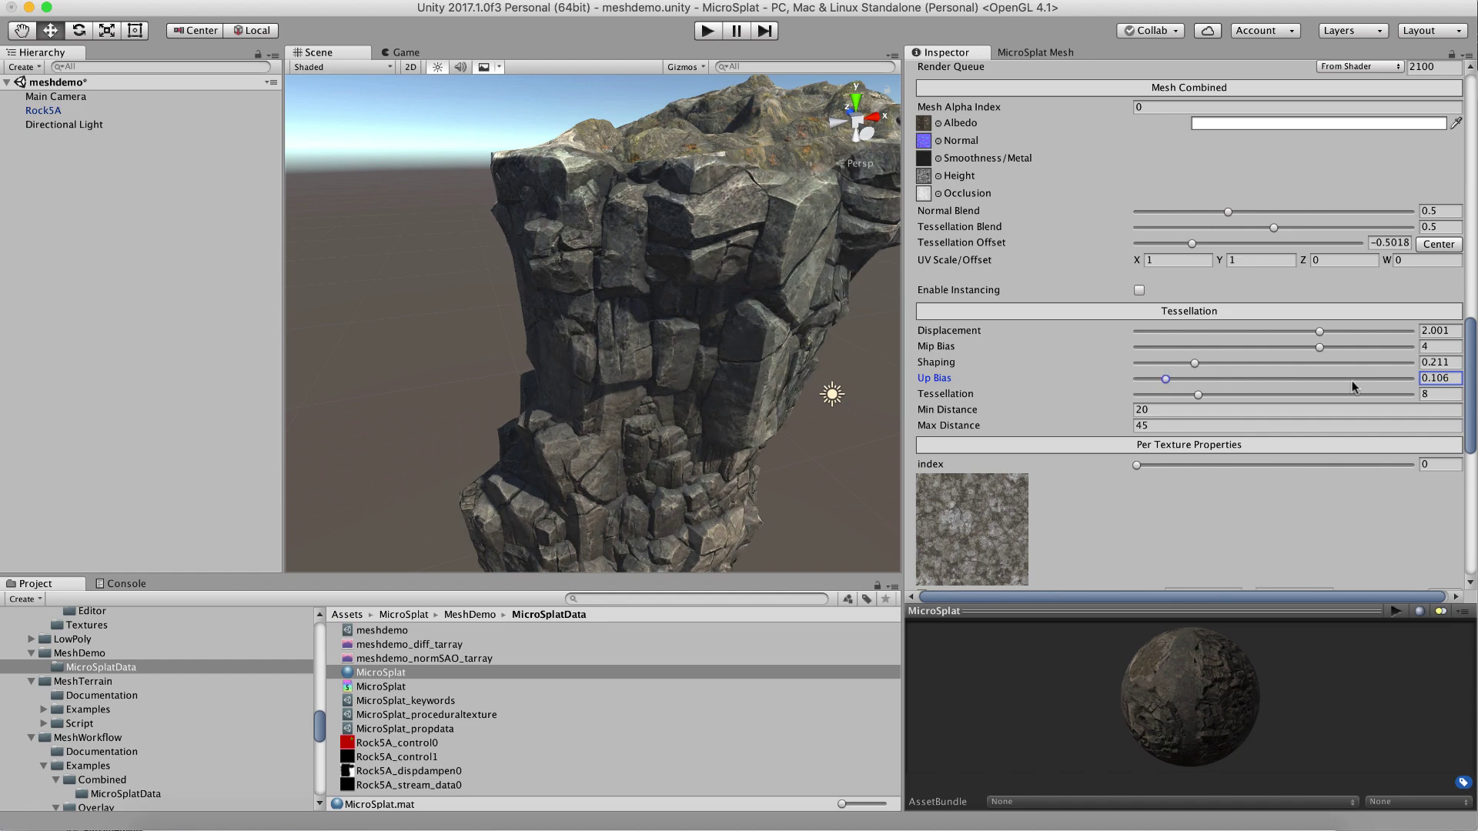
{"action": "left_click_drag", "start_coordinate": [743, 298], "coordinate": [606, 242], "text": "alt"}
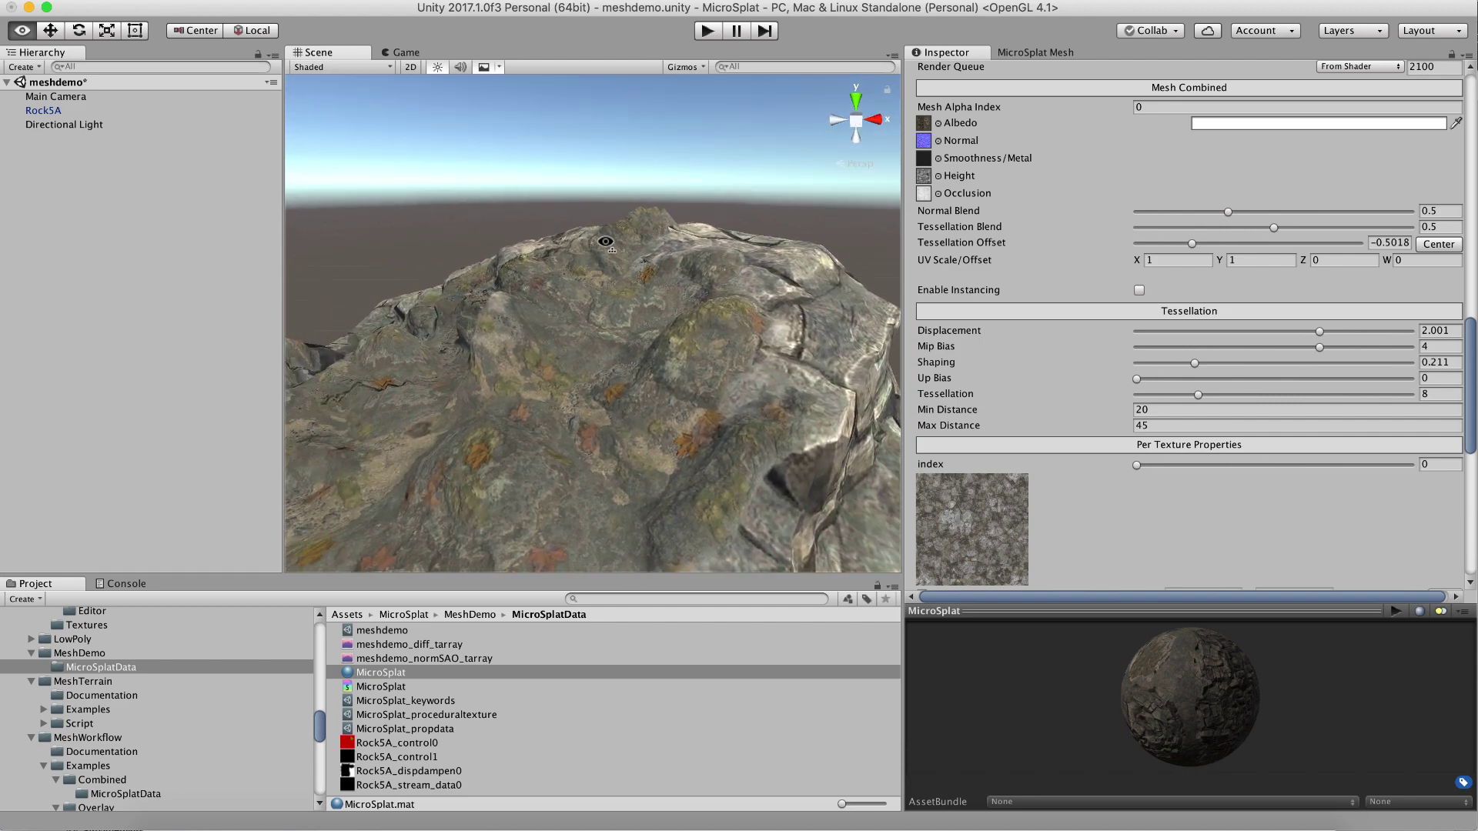
{"action": "scroll", "coordinate": [606, 241], "scroll_direction": "down", "scroll_amount": 10, "text": "alt"}
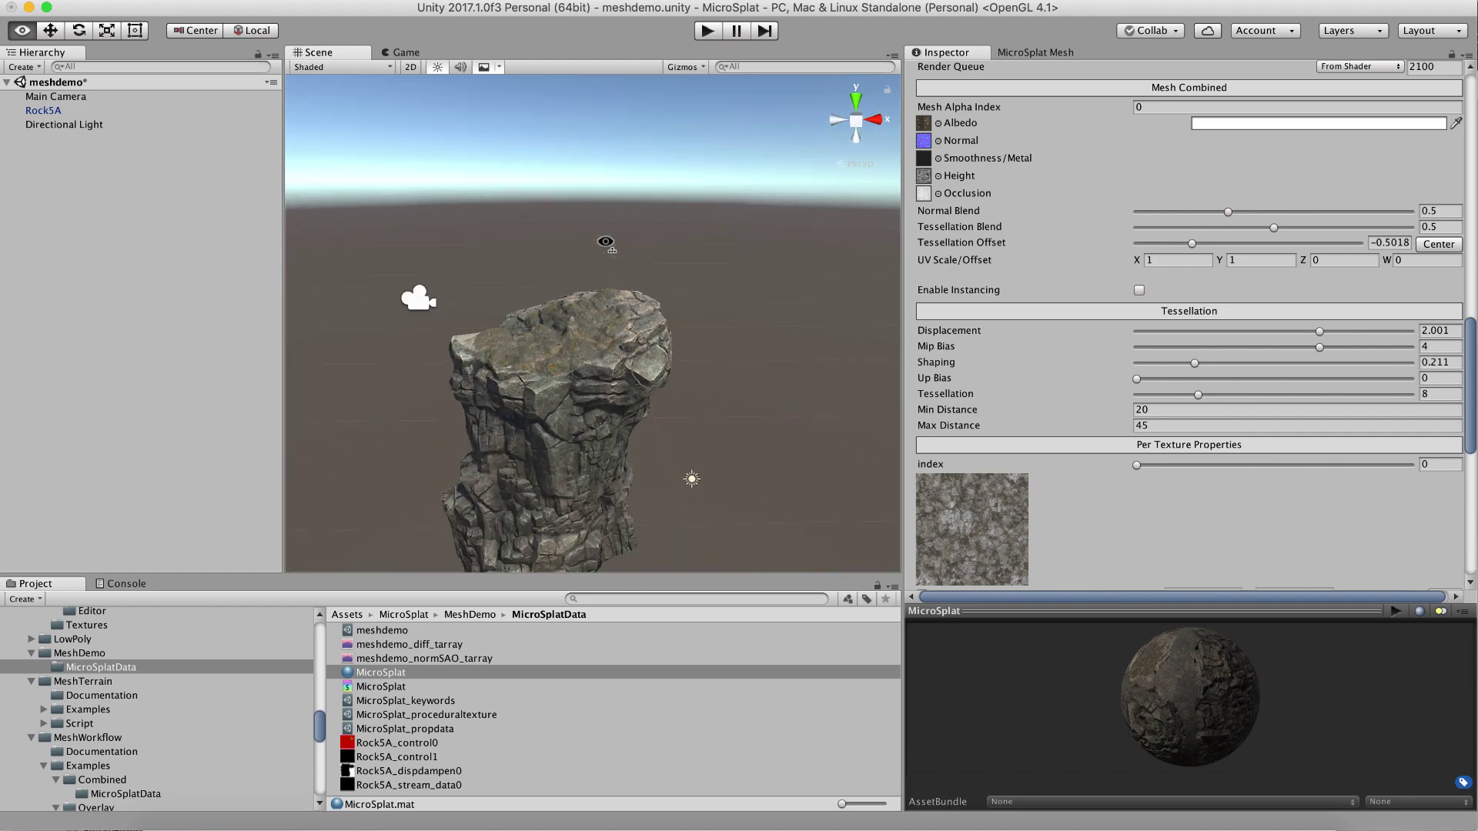
{"action": "scroll", "coordinate": [606, 244], "scroll_direction": "up", "scroll_amount": 10, "text": "alt"}
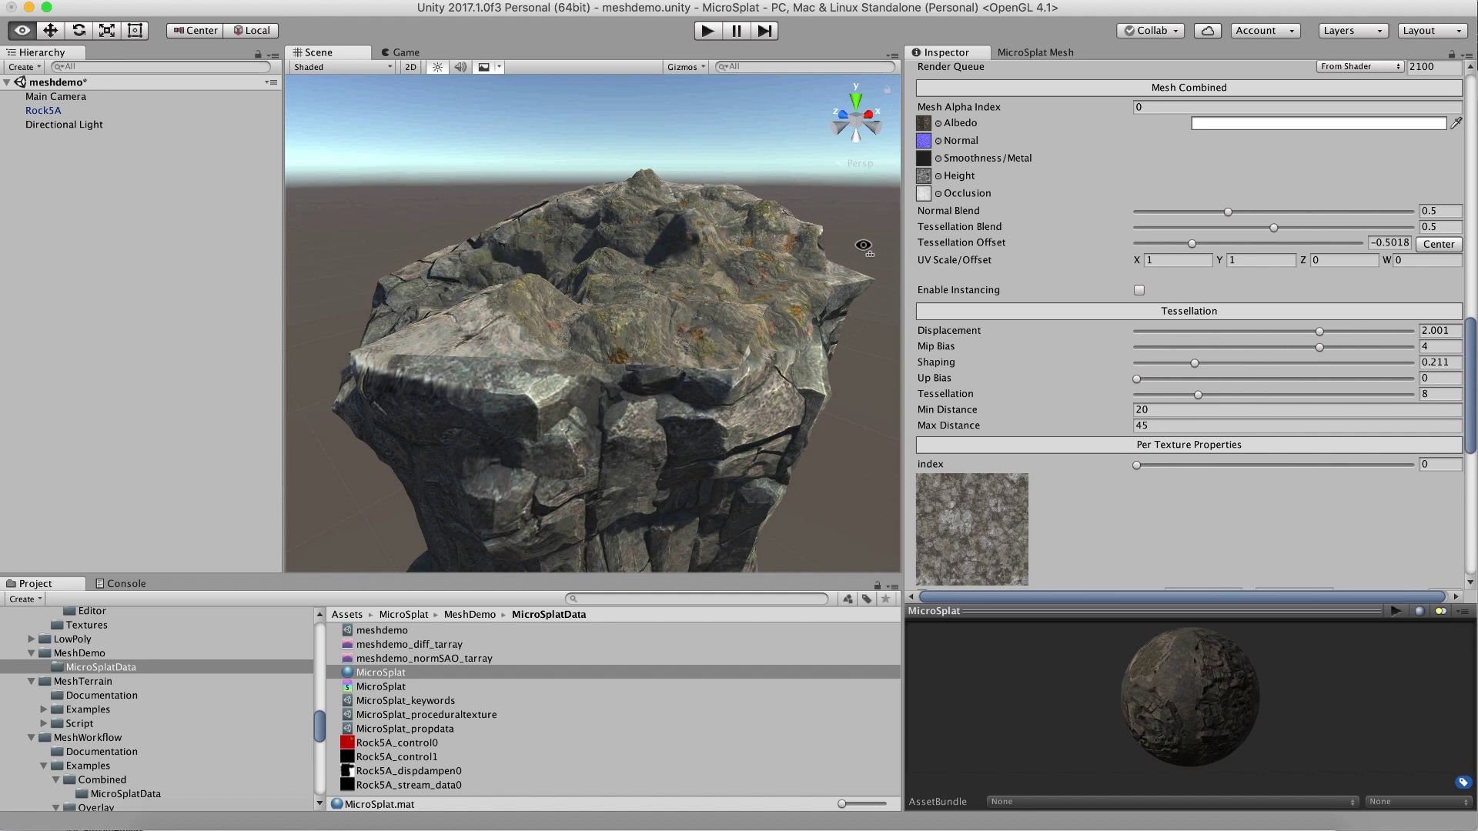
{"action": "right_click_drag", "start_coordinate": [863, 244], "coordinate": [702, 251]}
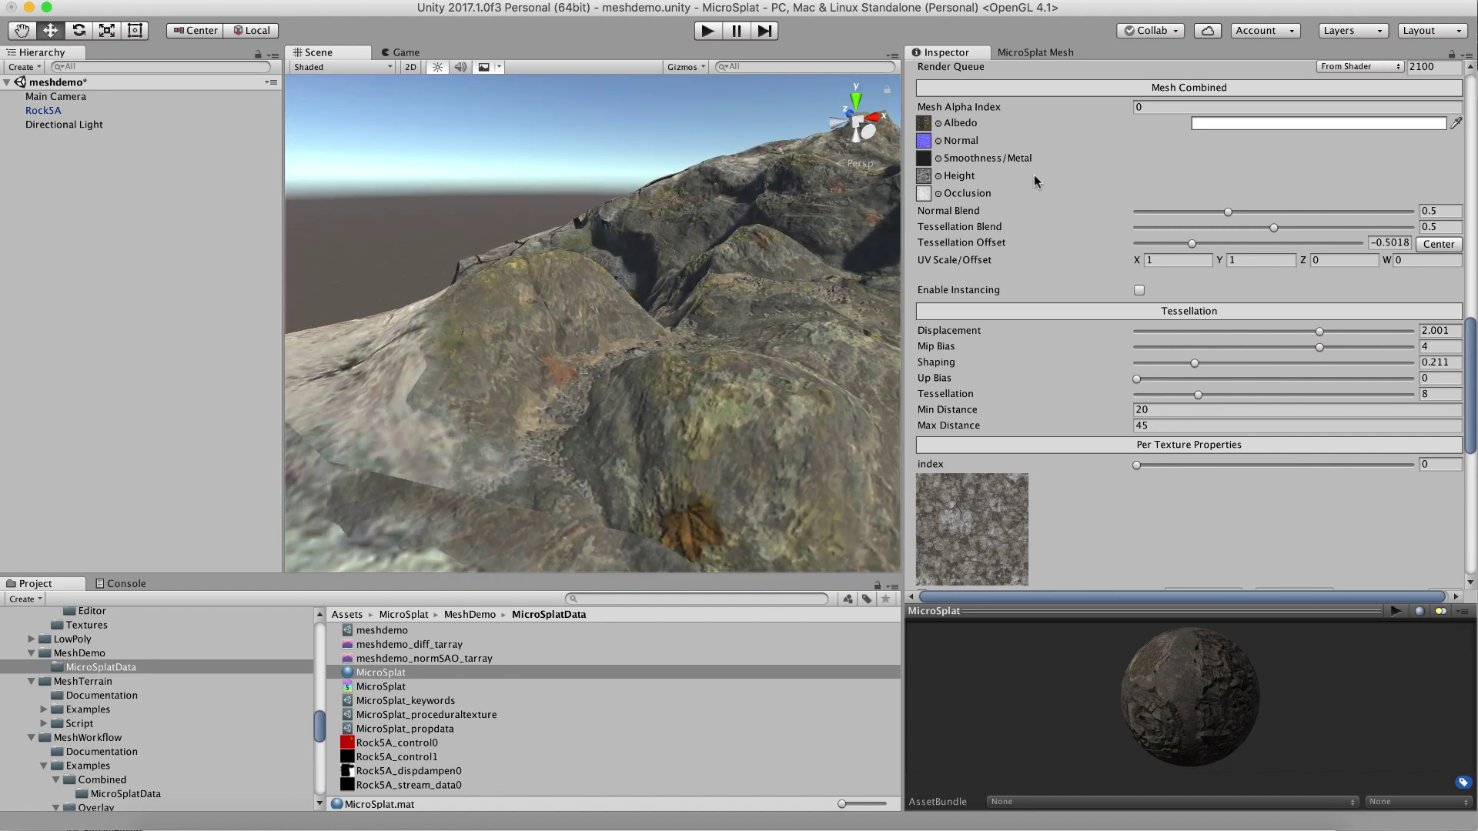
{"action": "scroll", "coordinate": [1047, 156], "scroll_direction": "up", "scroll_amount": 10}
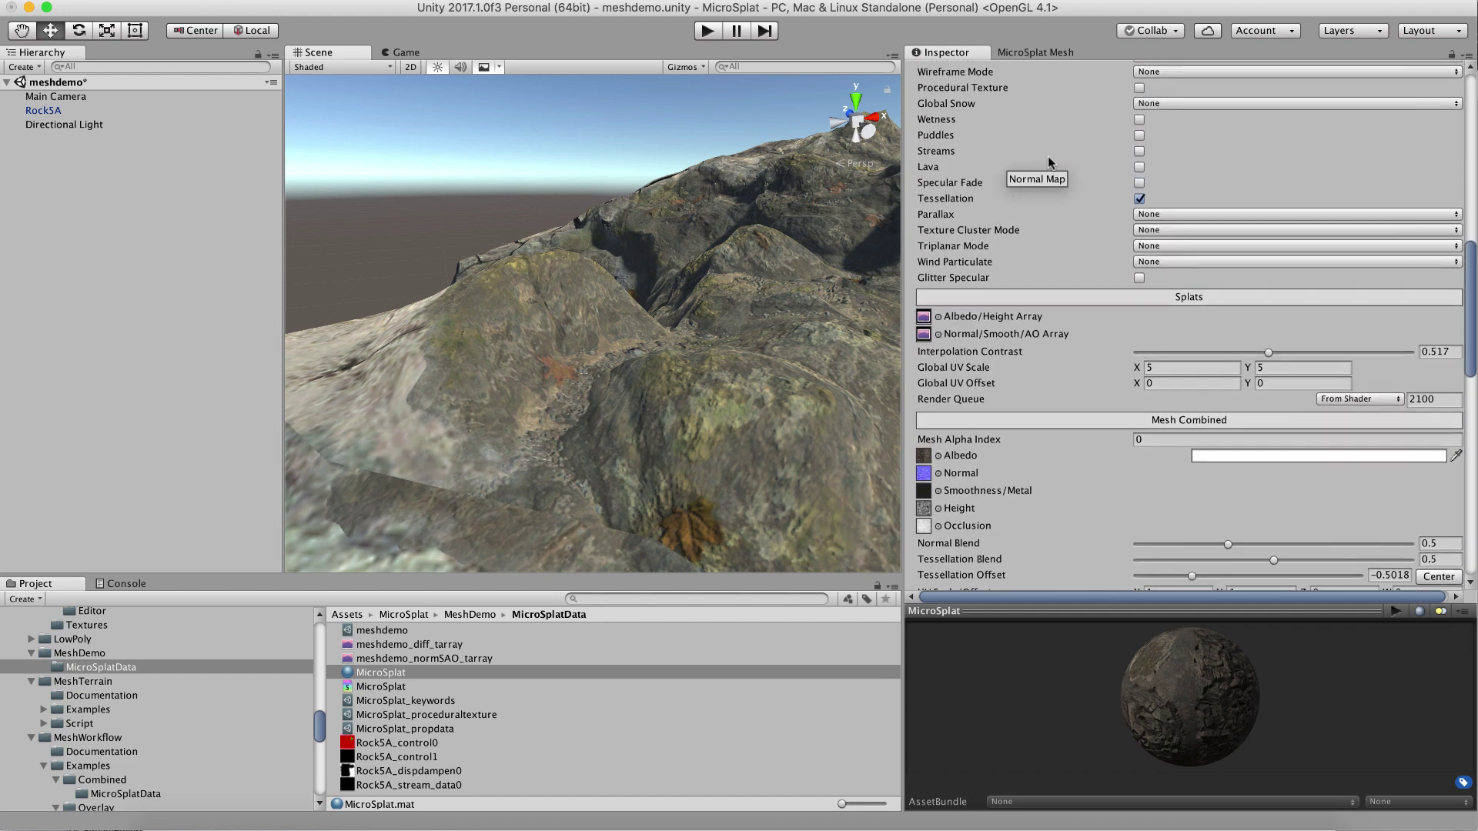
Step: Open the mesh painter on Rock5A and lower the Displacement target value to 0.8
{"action": "left_click", "coordinate": [1018, 52]}
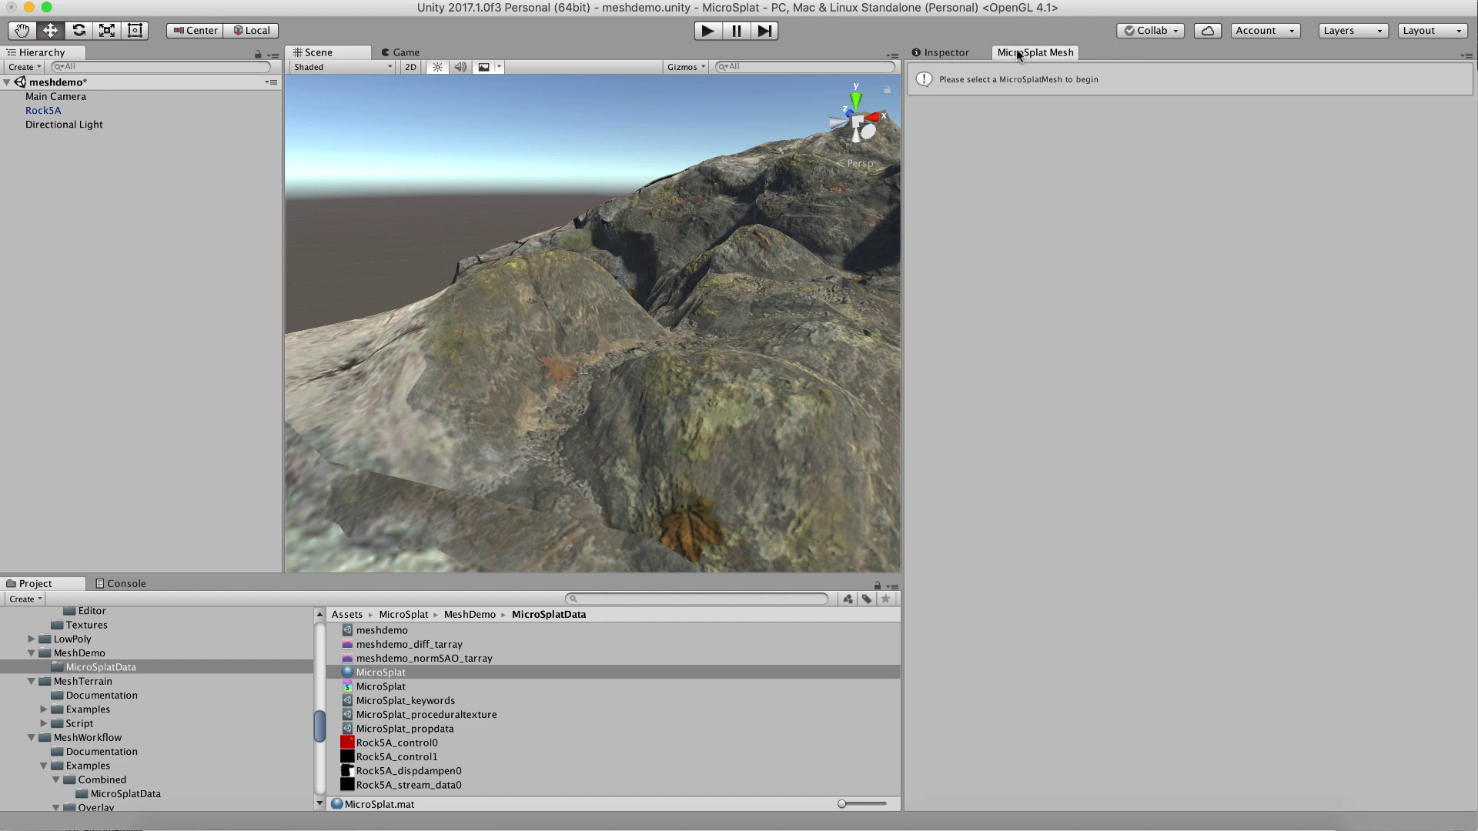
{"action": "left_click", "coordinate": [51, 112]}
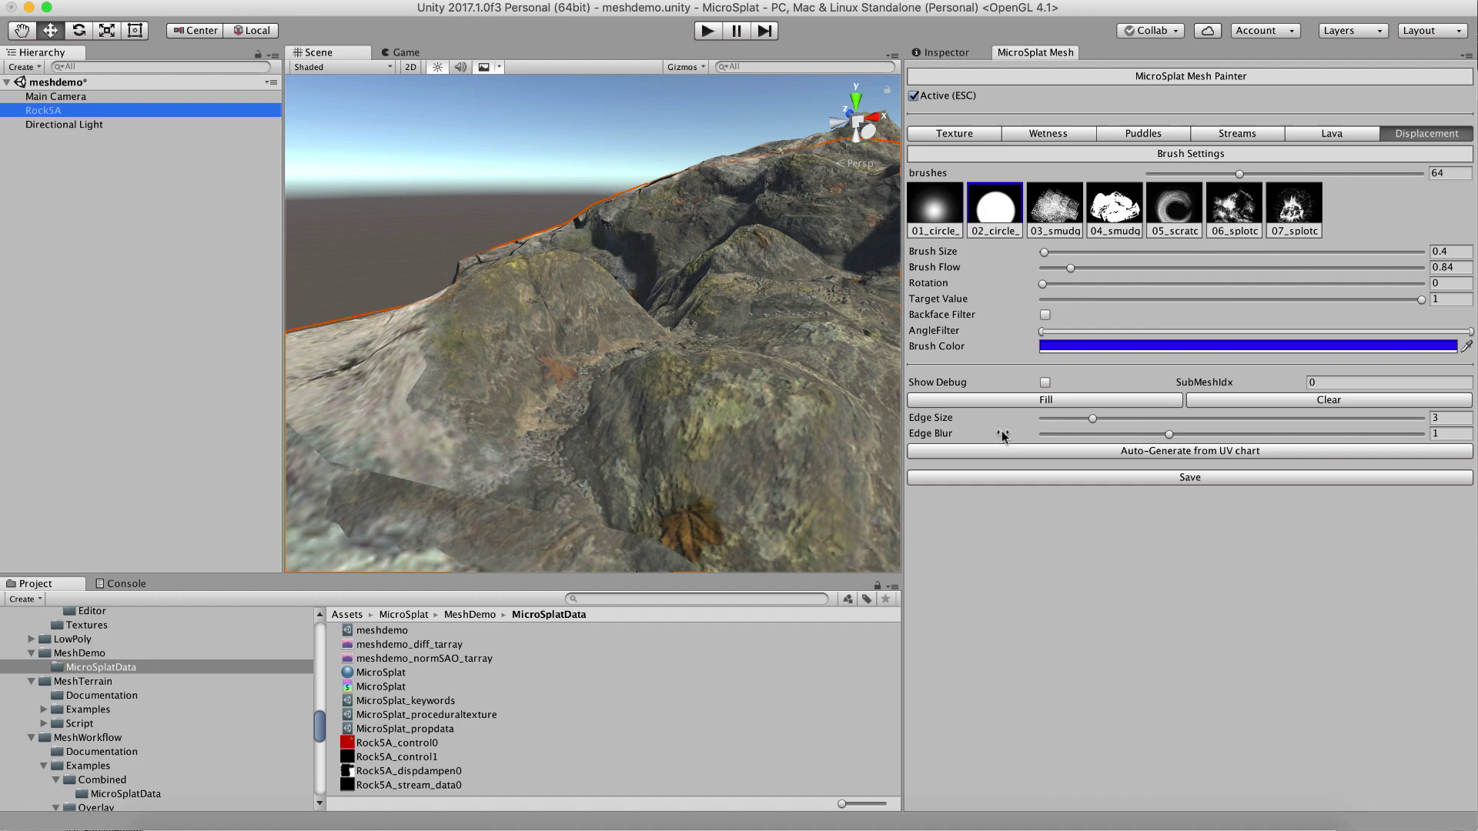
{"action": "scroll", "coordinate": [646, 387], "scroll_direction": "down", "scroll_amount": 2}
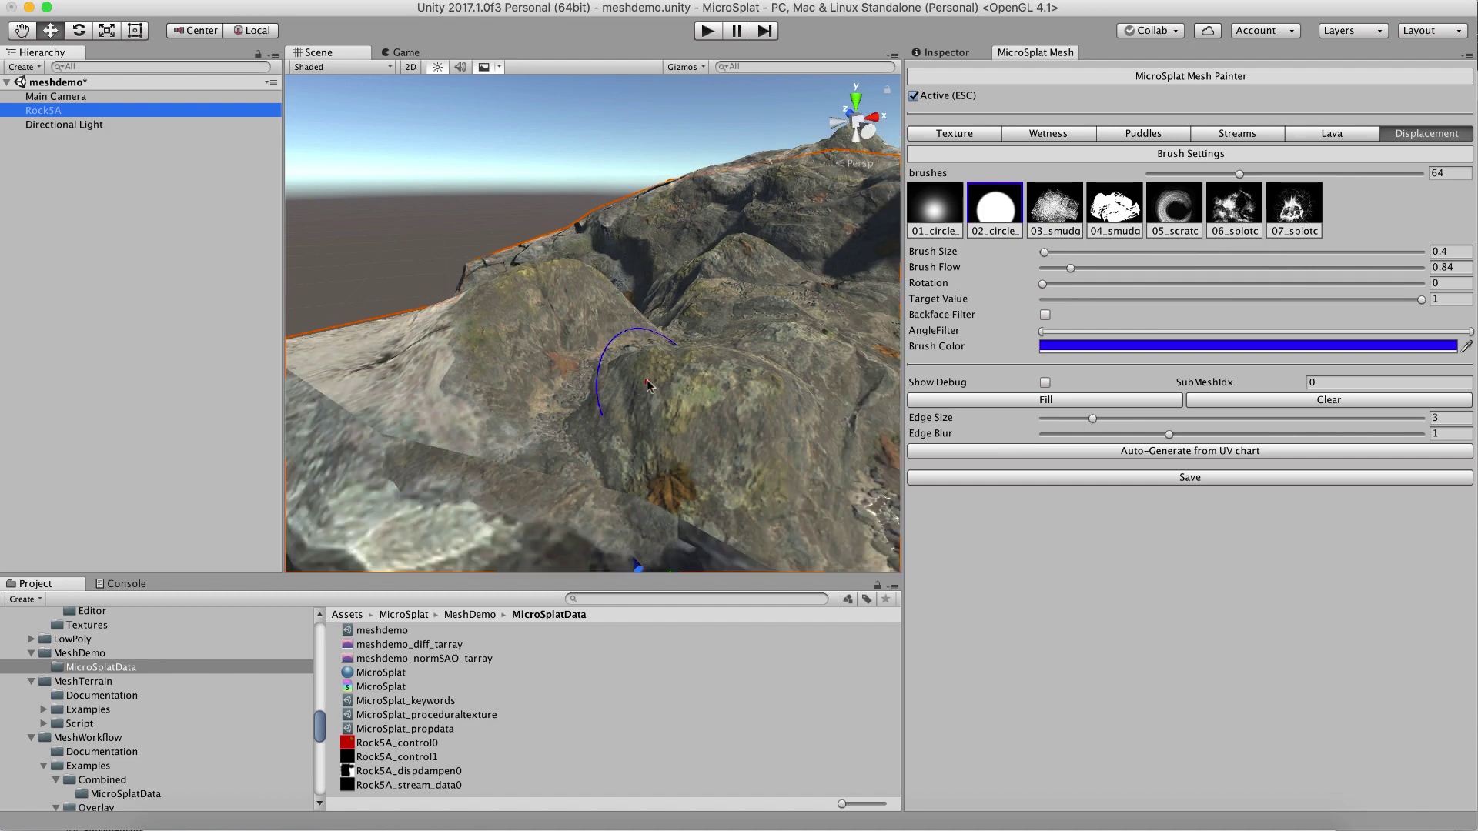
{"action": "left_click_drag", "start_coordinate": [646, 386], "coordinate": [951, 449], "text": "alt"}
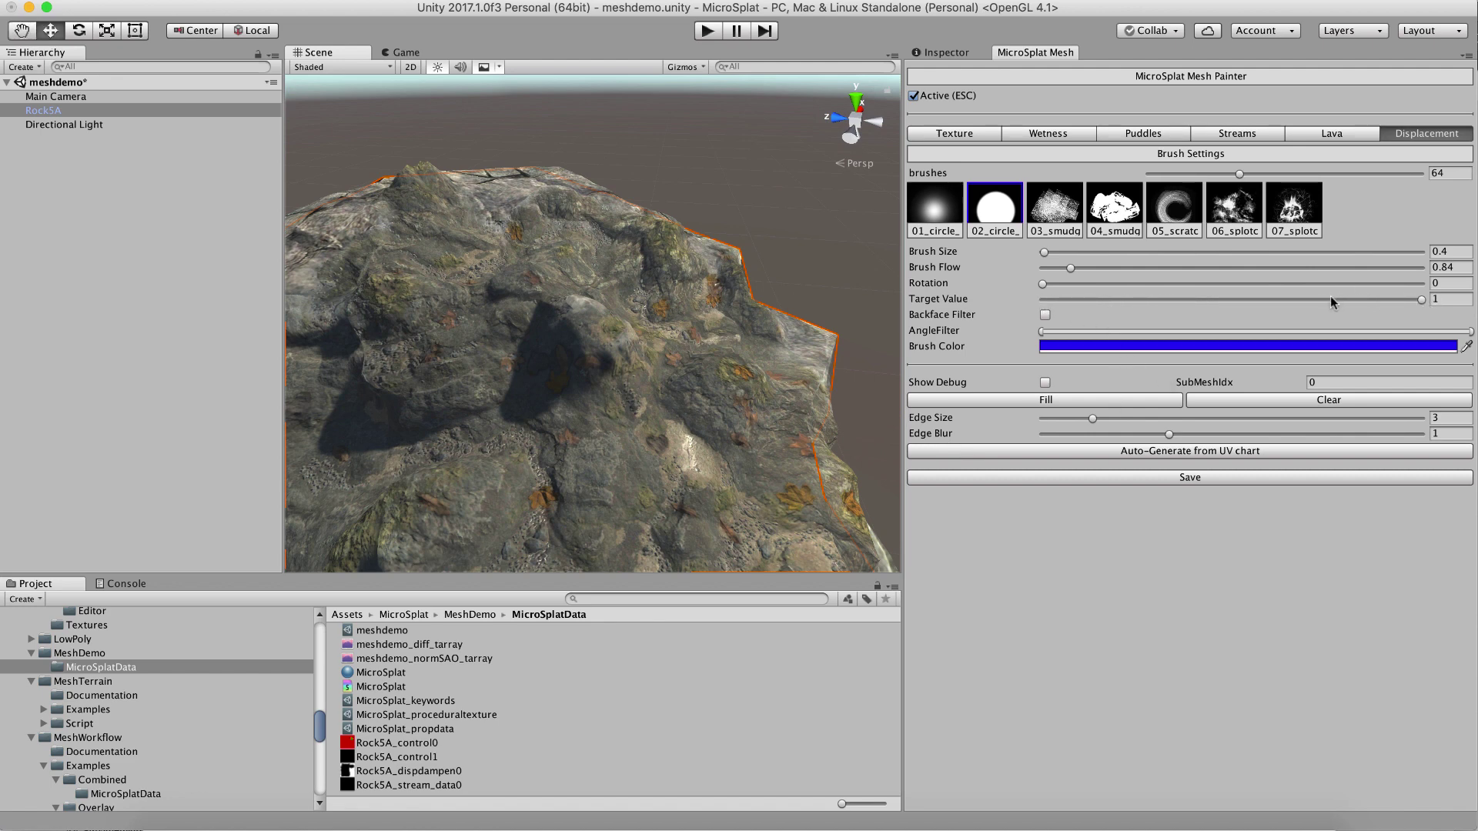
{"action": "left_click_drag", "start_coordinate": [1370, 301], "coordinate": [1346, 300]}
Step: Switch to the soft 01_circle brush at size 1 and sweep it across the rock
{"action": "mouse_move", "coordinate": [531, 368]}
{"action": "left_mouse_down", "text": "alt"}
{"action": "mouse_move", "coordinate": [513, 381]}
{"action": "mouse_move", "coordinate": [548, 367]}
{"action": "left_mouse_up", "text": "alt"}
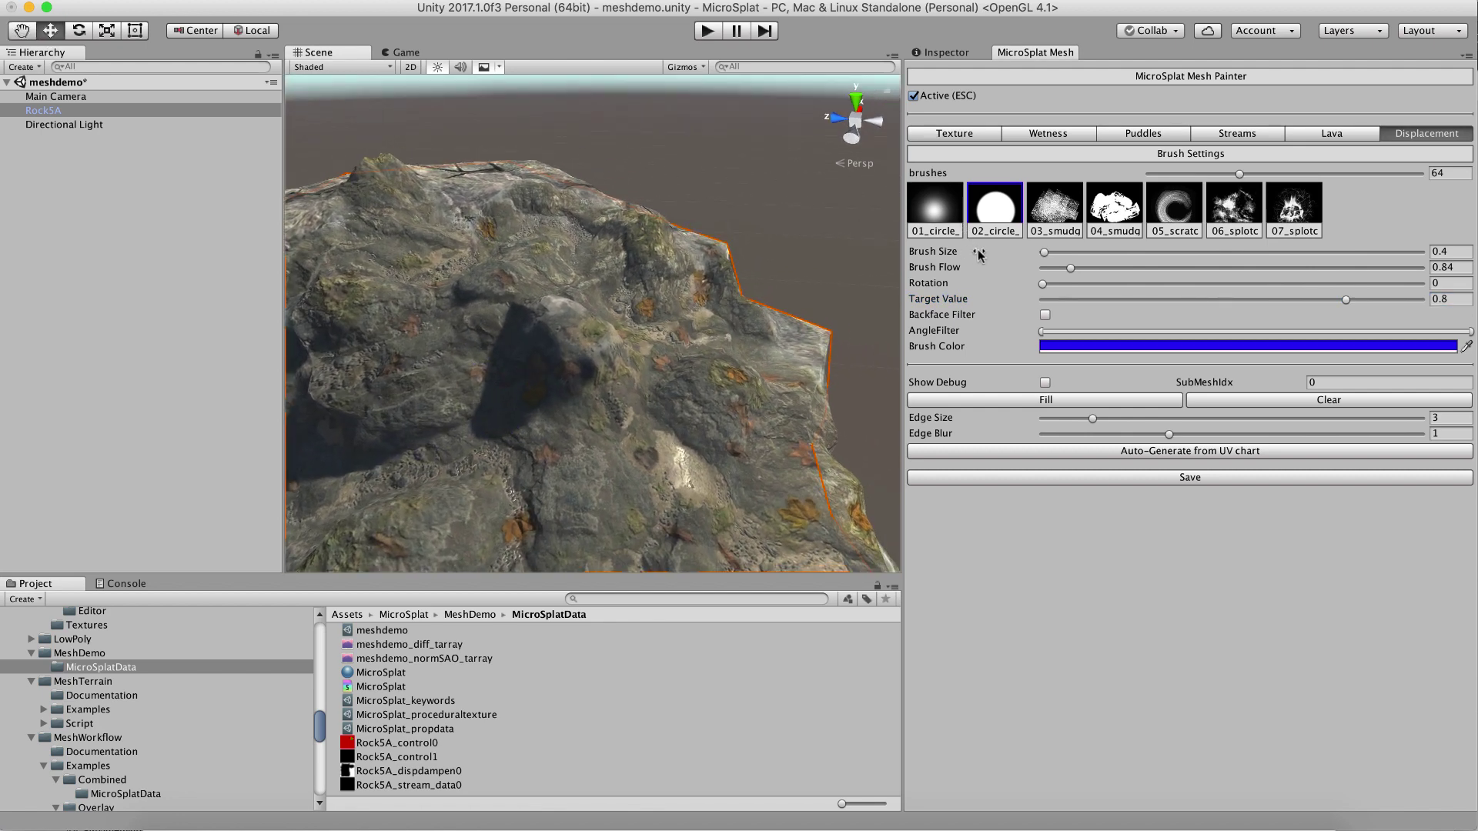
{"action": "left_click", "coordinate": [1044, 253]}
{"action": "left_click", "coordinate": [945, 218]}
{"action": "mouse_move", "coordinate": [572, 369]}
{"action": "left_mouse_down"}
{"action": "mouse_move", "coordinate": [476, 380]}
{"action": "mouse_move", "coordinate": [374, 386]}
{"action": "left_mouse_up"}
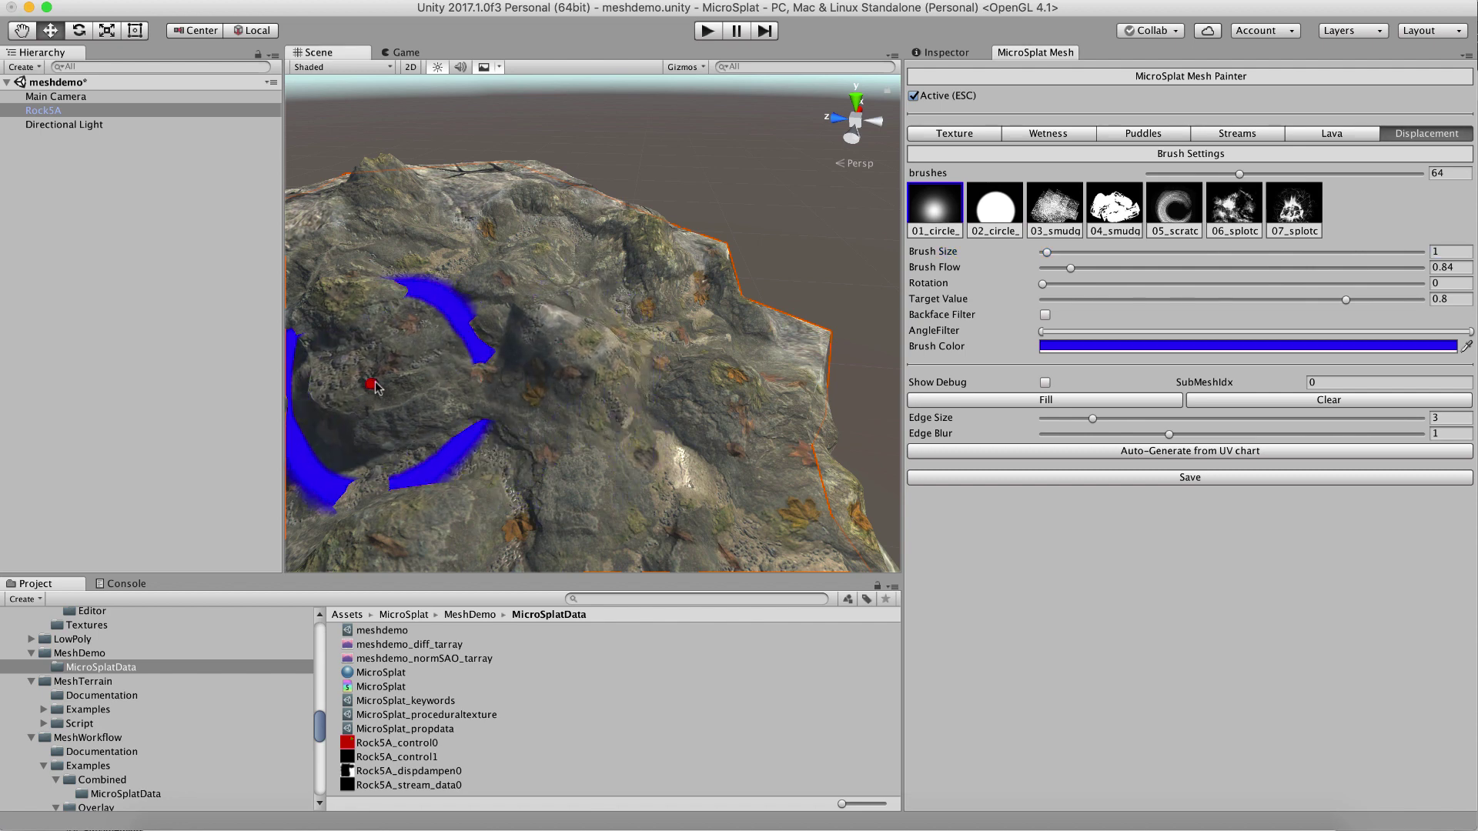
{"action": "mouse_move", "coordinate": [495, 379]}
{"action": "left_mouse_down", "text": "alt"}
{"action": "mouse_move", "coordinate": [470, 374]}
{"action": "mouse_move", "coordinate": [627, 371]}
{"action": "mouse_move", "coordinate": [733, 291]}
{"action": "mouse_move", "coordinate": [418, 298]}
{"action": "left_mouse_up", "text": "alt"}
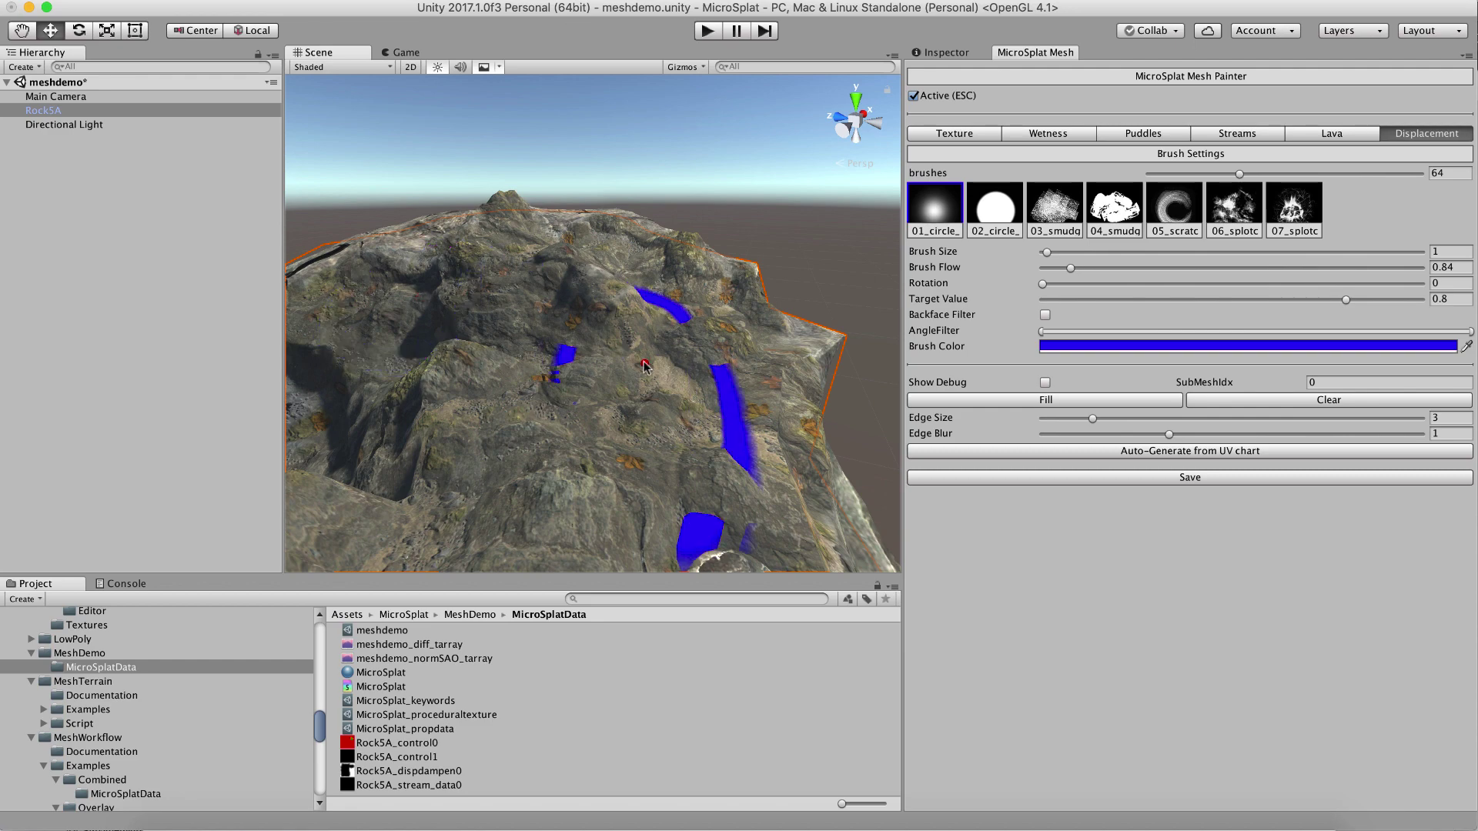
{"action": "left_click_drag", "start_coordinate": [645, 367], "coordinate": [745, 355], "text": "alt"}
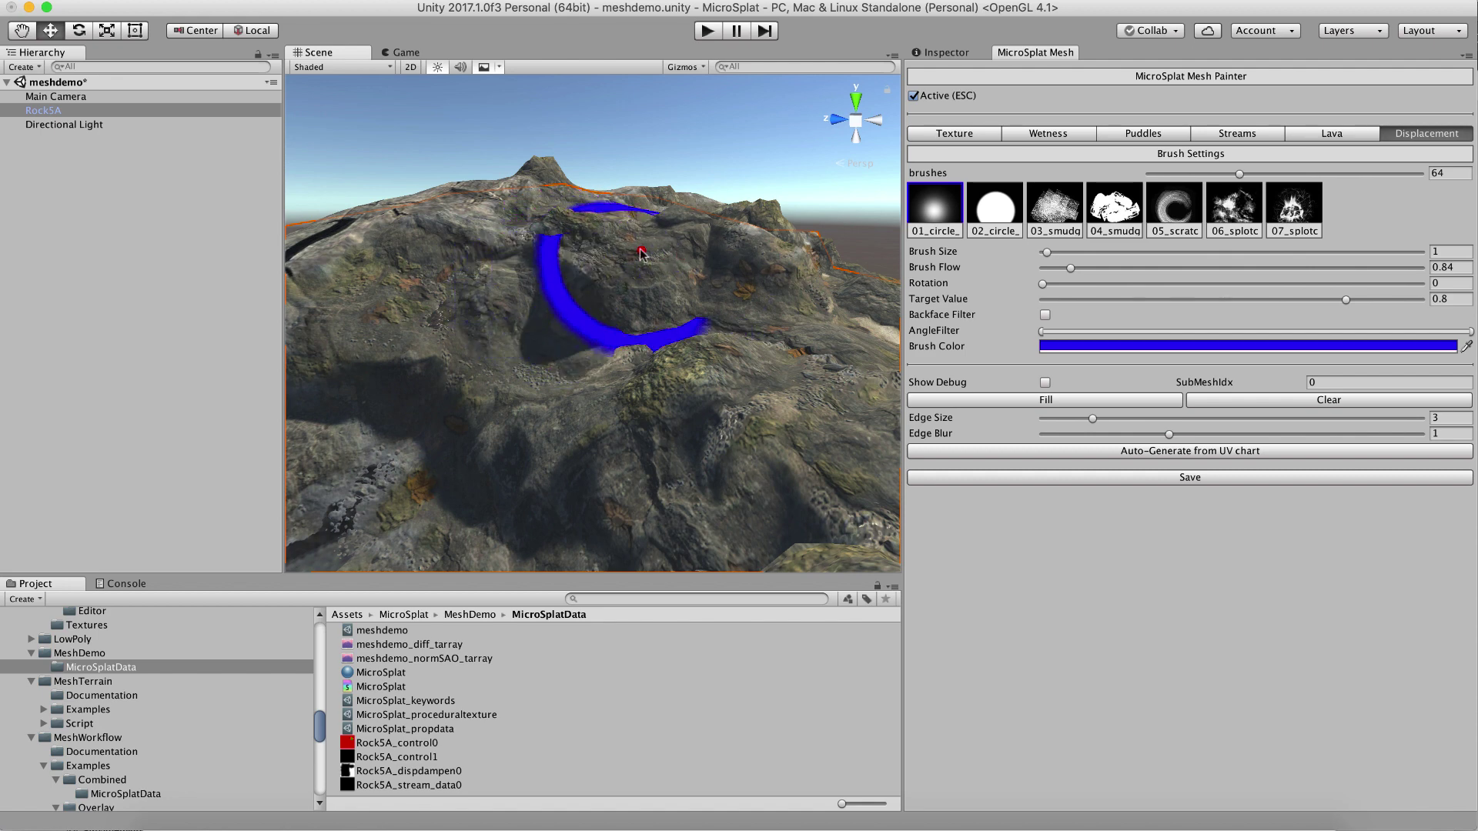
{"action": "left_click_drag", "start_coordinate": [626, 323], "coordinate": [485, 375], "text": "alt"}
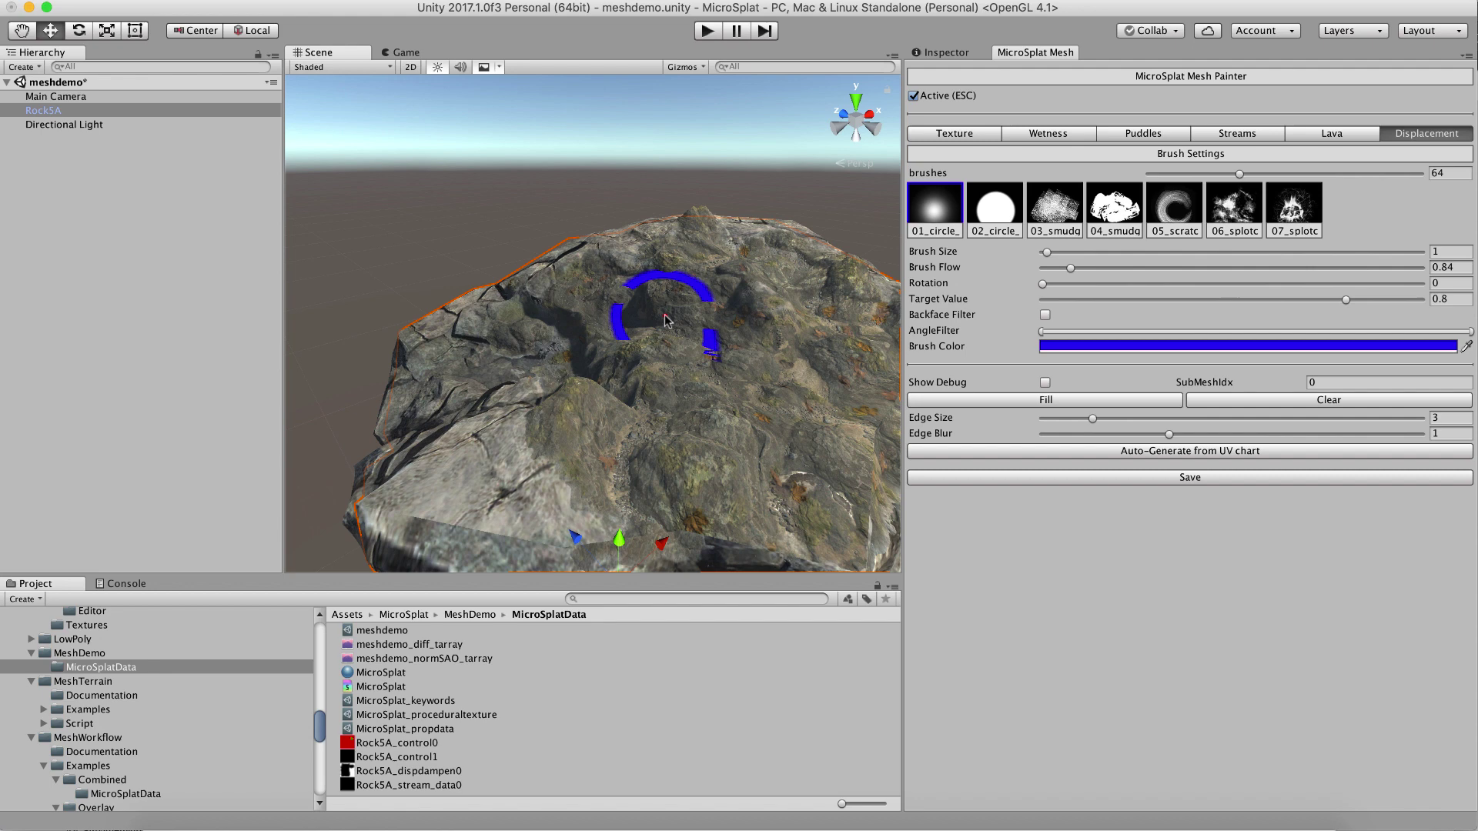